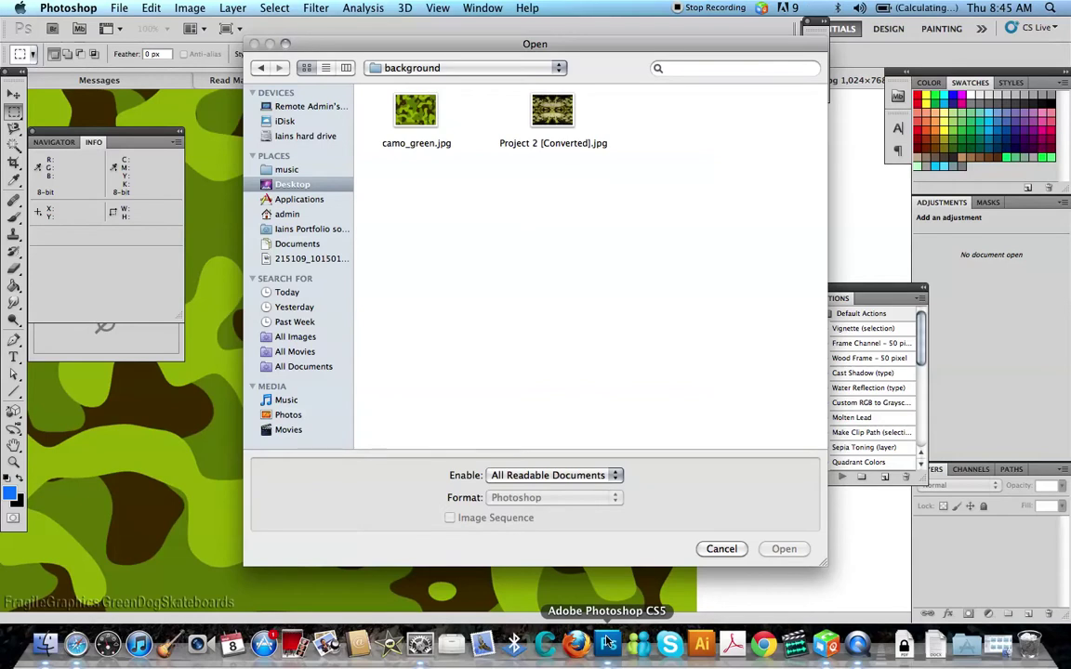
# Open camo_green.jpg and enlarge its window so the whole image shows at 66.7%.
pyautogui.click(784, 548)
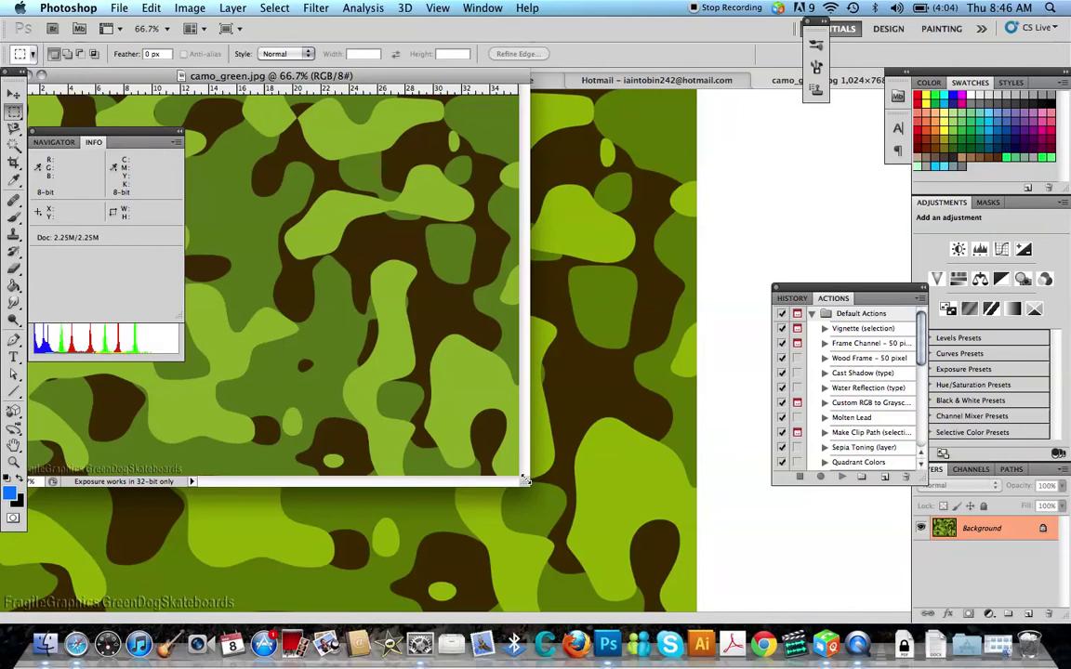
pyautogui.moveTo(526, 480); pyautogui.dragTo(930, 665)
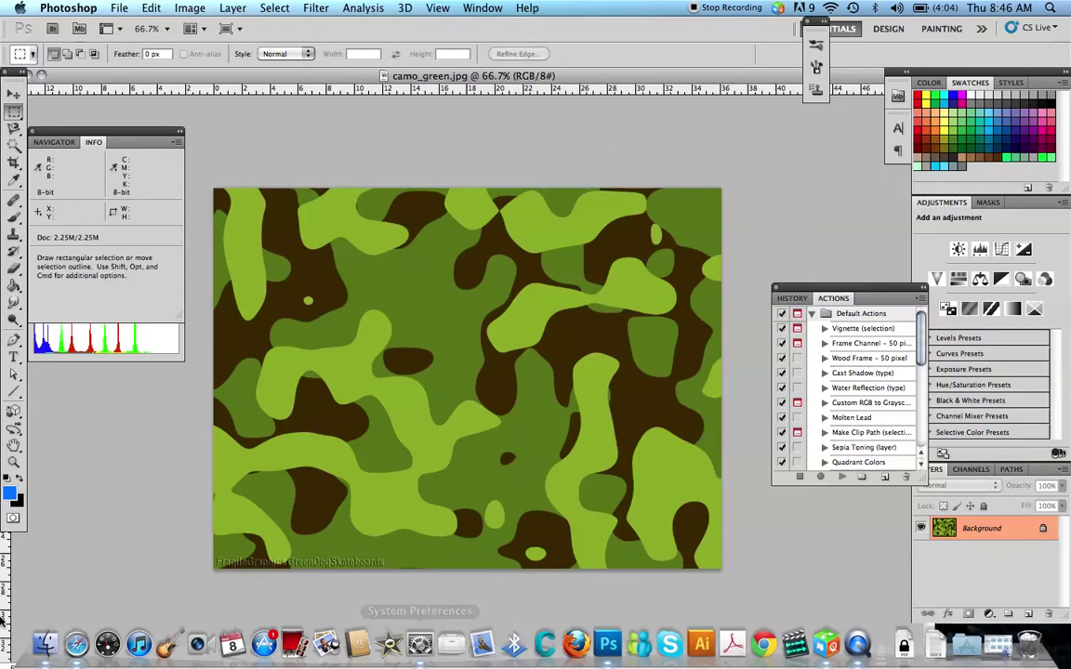
# Open Project 2 [Converted].jpg in Photoshop via File > Open.
pyautogui.click(46, 644)
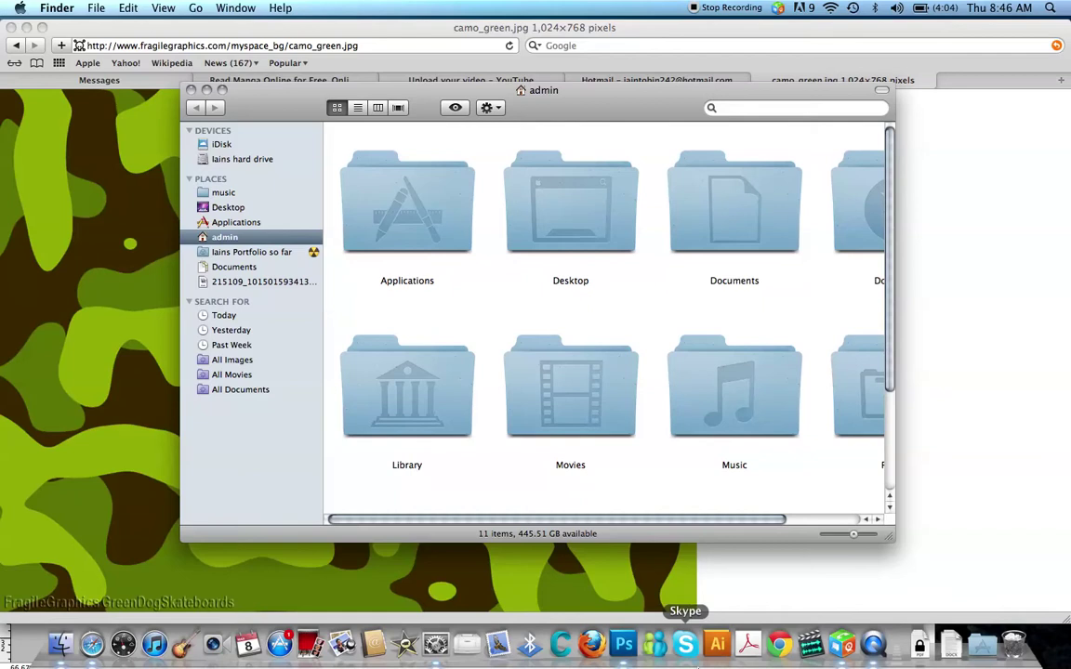
pyautogui.click(623, 644)
pyautogui.click(114, 7)
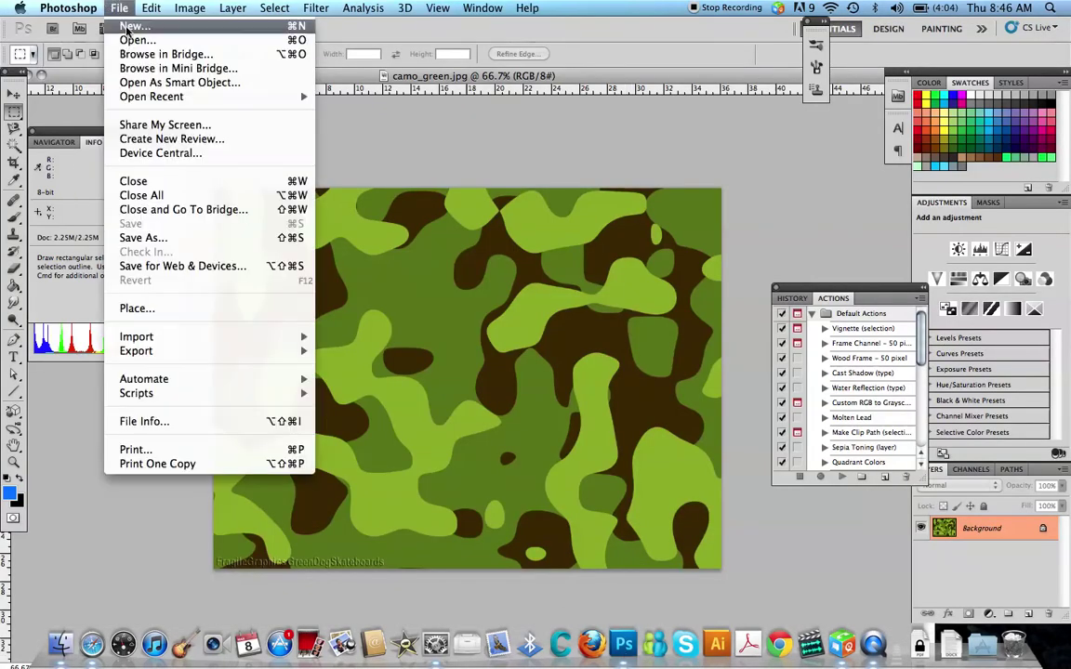
pyautogui.click(132, 42)
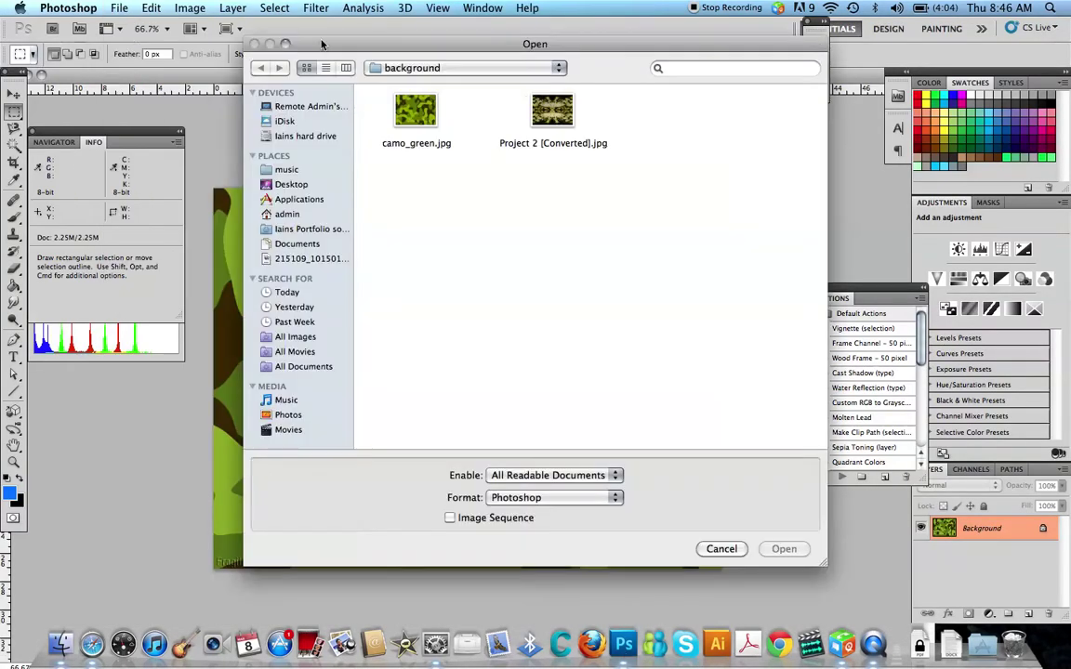
pyautogui.click(537, 104)
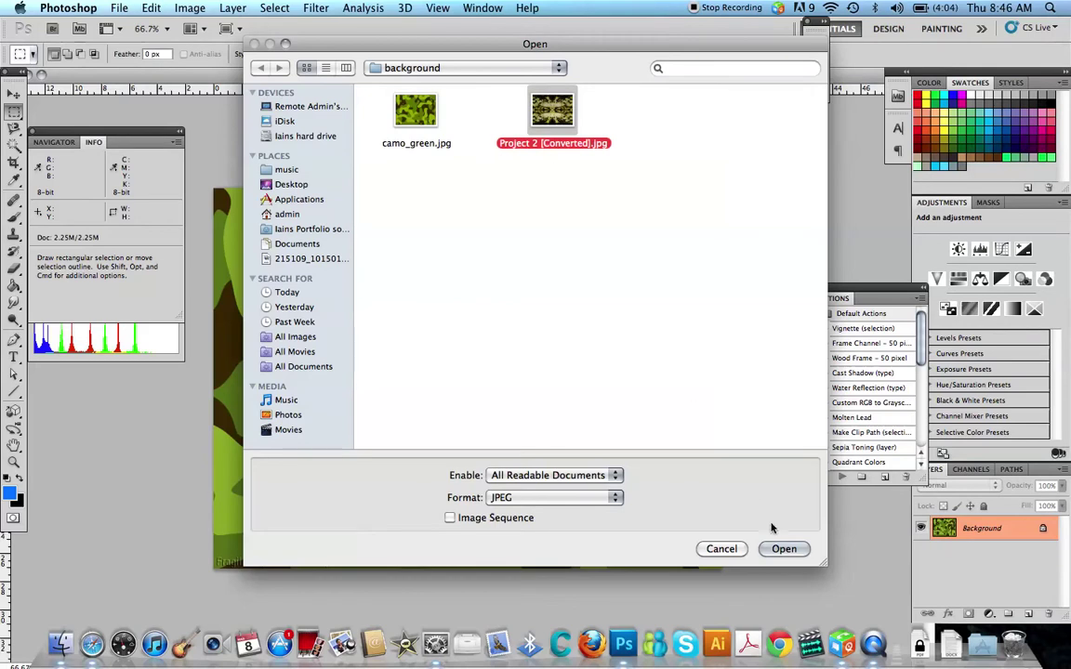
pyautogui.click(784, 548)
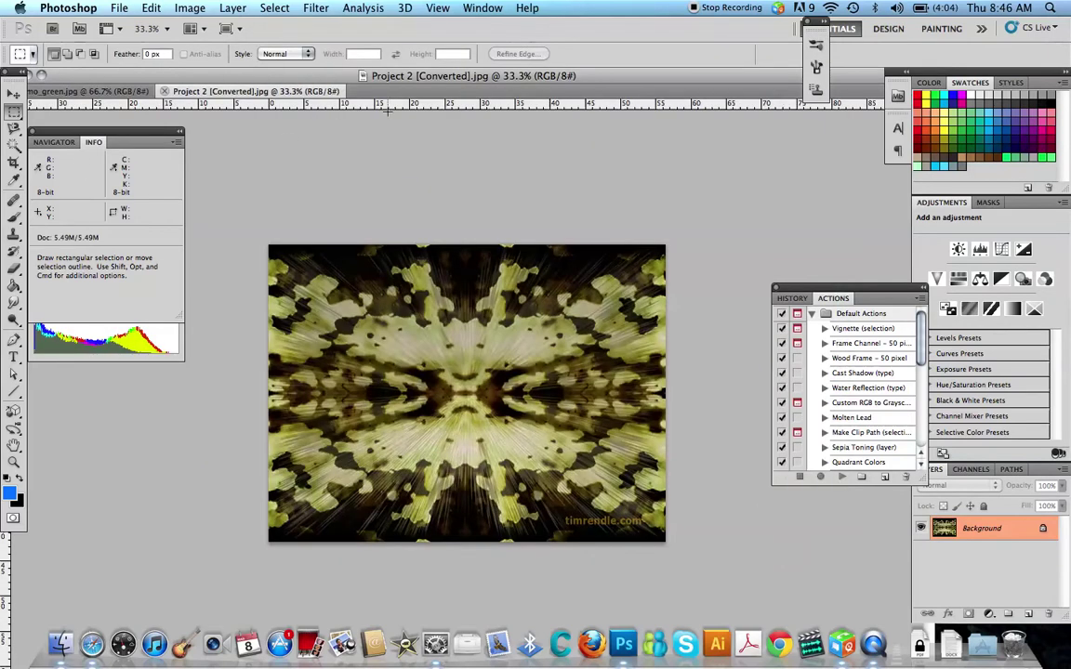
# Copy the starburst image into camo_green.jpg as Layer 1 and move it to cover the canvas.
pyautogui.moveTo(196, 91); pyautogui.dragTo(177, 76)
pyautogui.moveTo(984, 538); pyautogui.dragTo(64, 506)
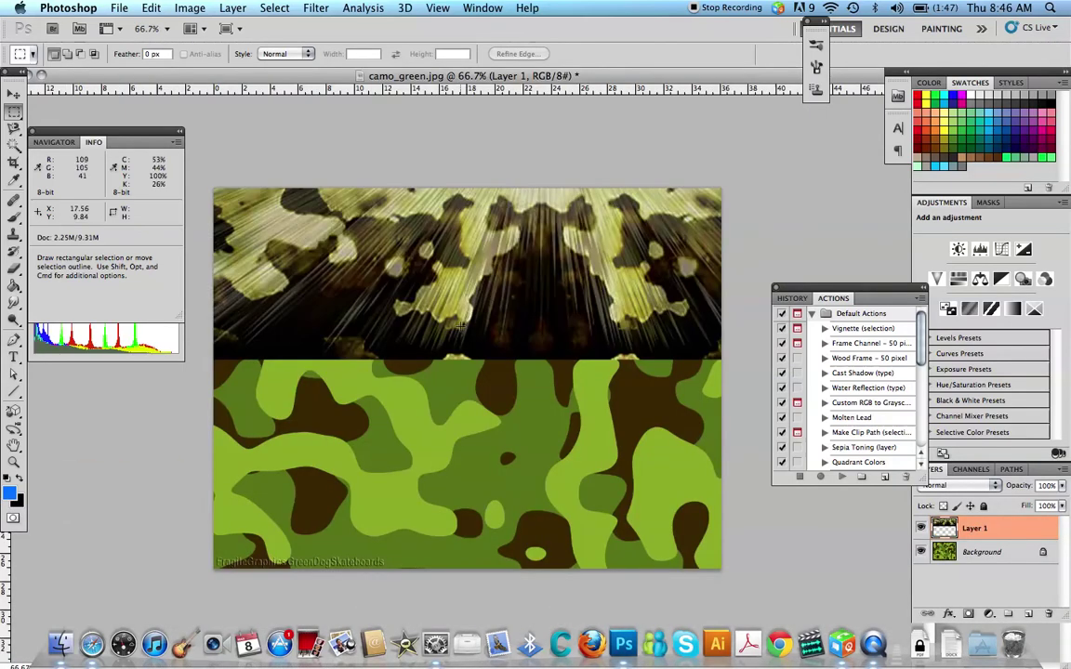
pyautogui.click(15, 93)
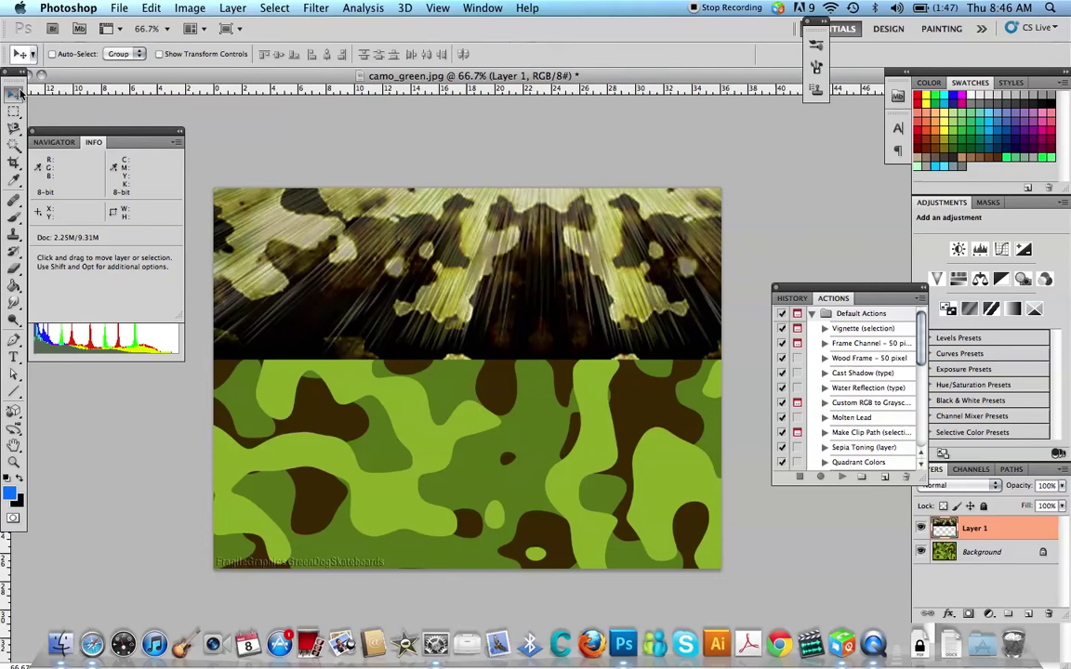
pyautogui.moveTo(475, 240); pyautogui.dragTo(465, 568)
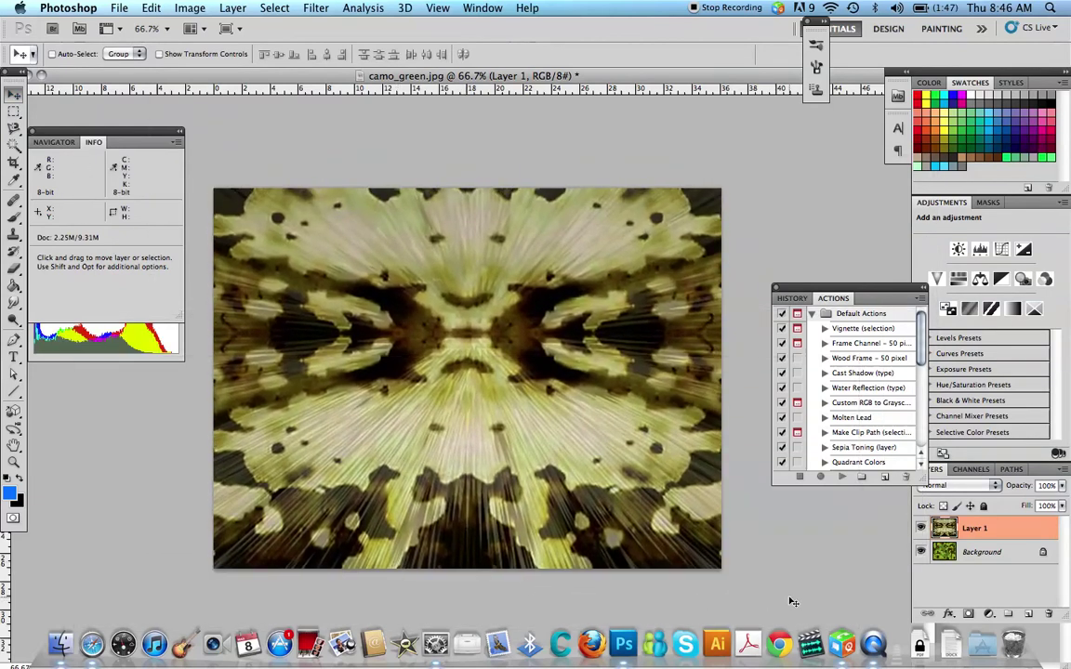
pyautogui.moveTo(980, 541)
pyautogui.mouseDown()
pyautogui.moveTo(986, 576)
pyautogui.moveTo(980, 558)
pyautogui.mouseUp()
# Convert the camo Background into Layer 0 and move the starburst Layer 1 beneath it.
pyautogui.click(986, 552)
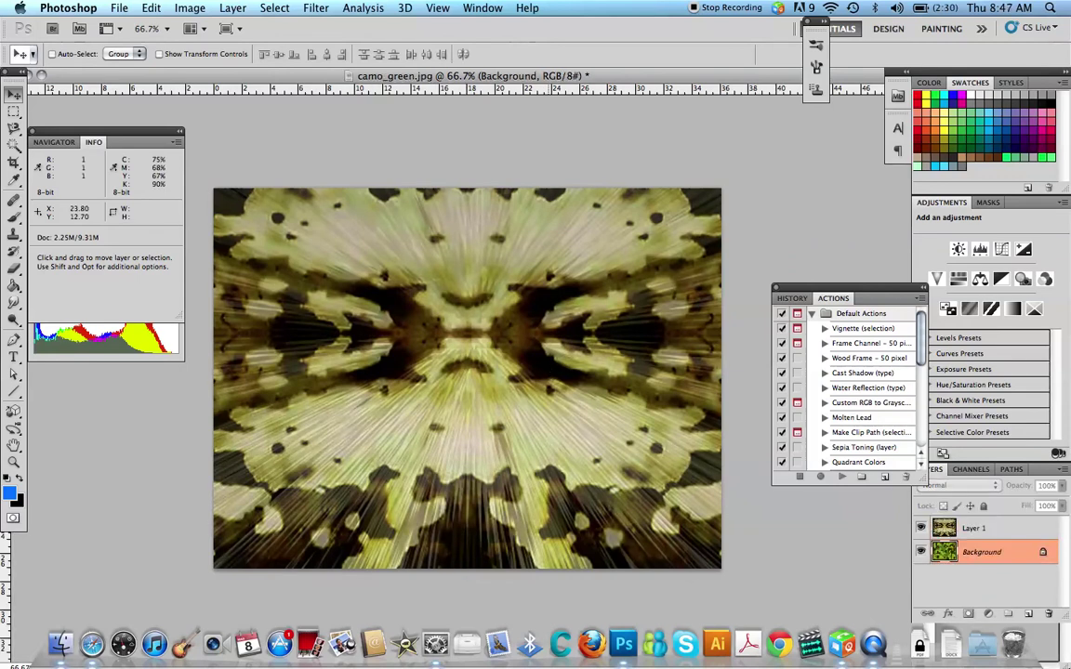
pyautogui.moveTo(972, 551); pyautogui.dragTo(1007, 567)
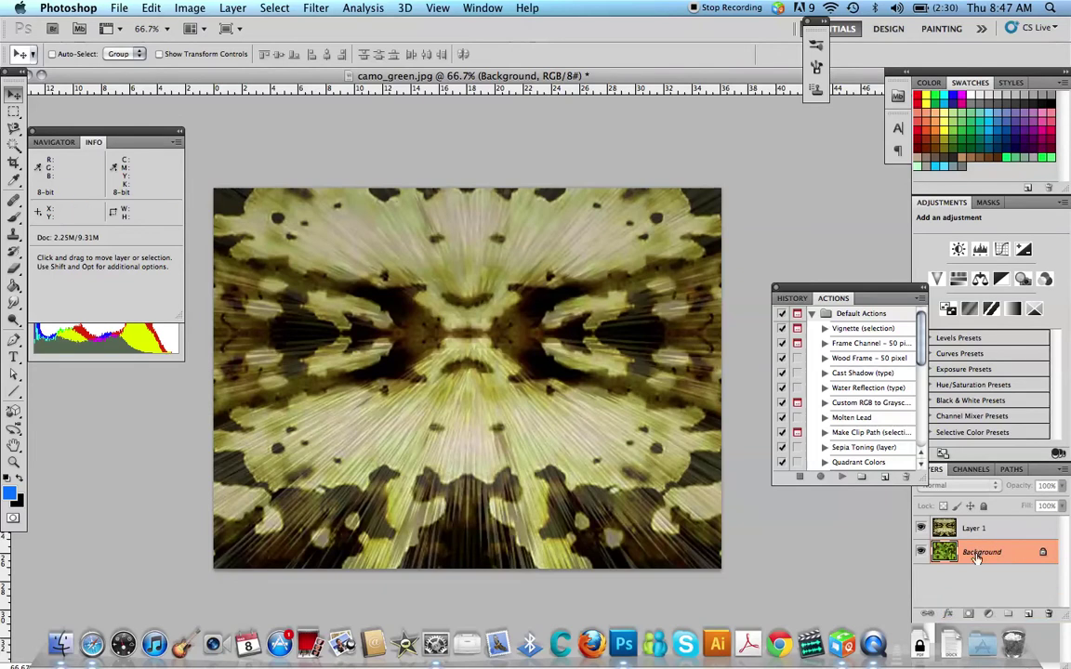
pyautogui.doubleClick(976, 553)
pyautogui.click(667, 272)
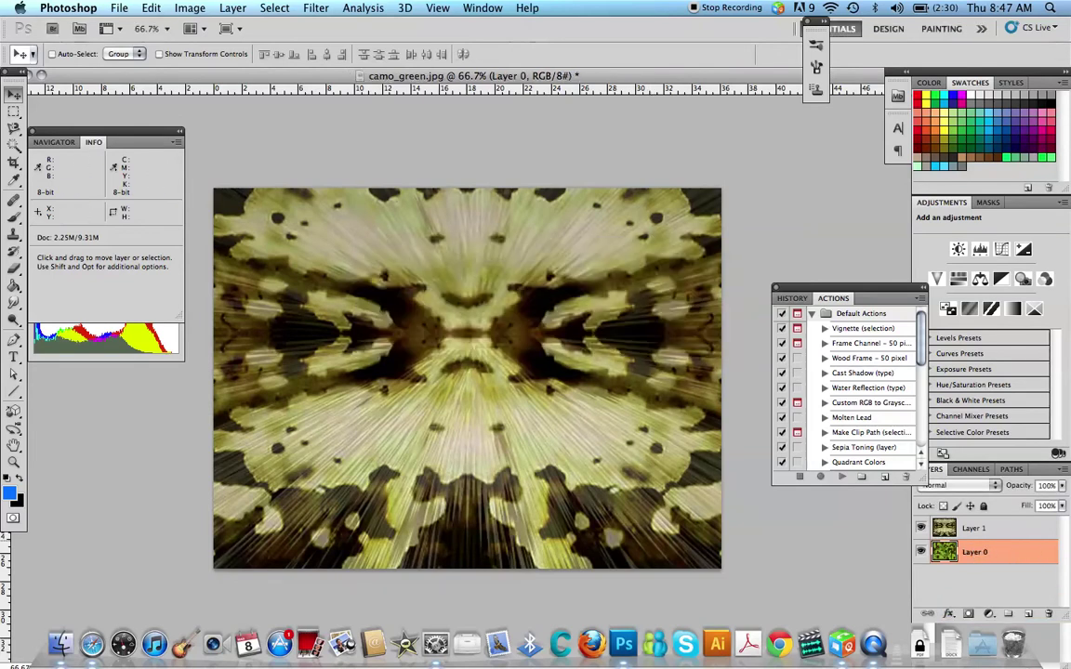
pyautogui.moveTo(974, 529); pyautogui.dragTo(978, 572)
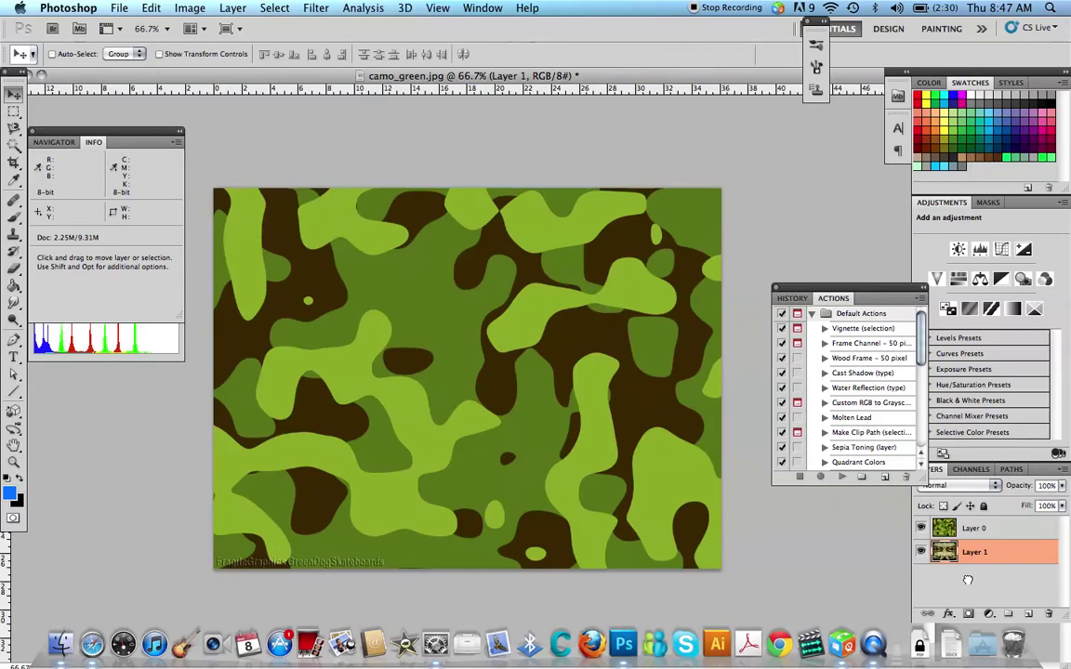
# Reopen Project 2 [Converted].jpg through File > Open.
pyautogui.click(67, 8)
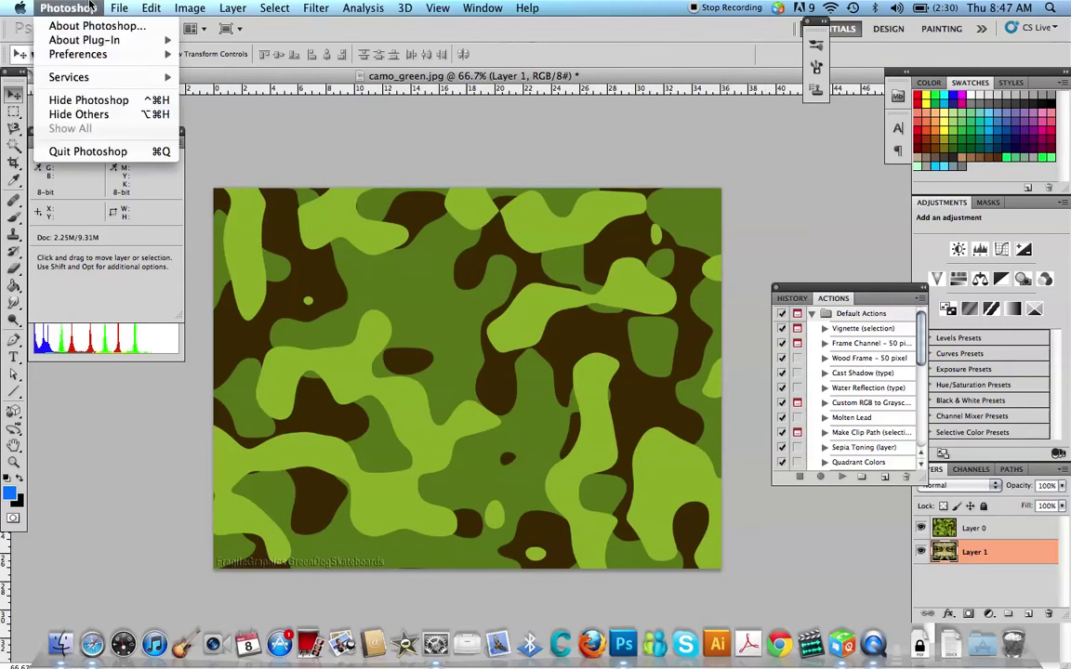
pyautogui.moveTo(119, 7)
pyautogui.click(131, 41)
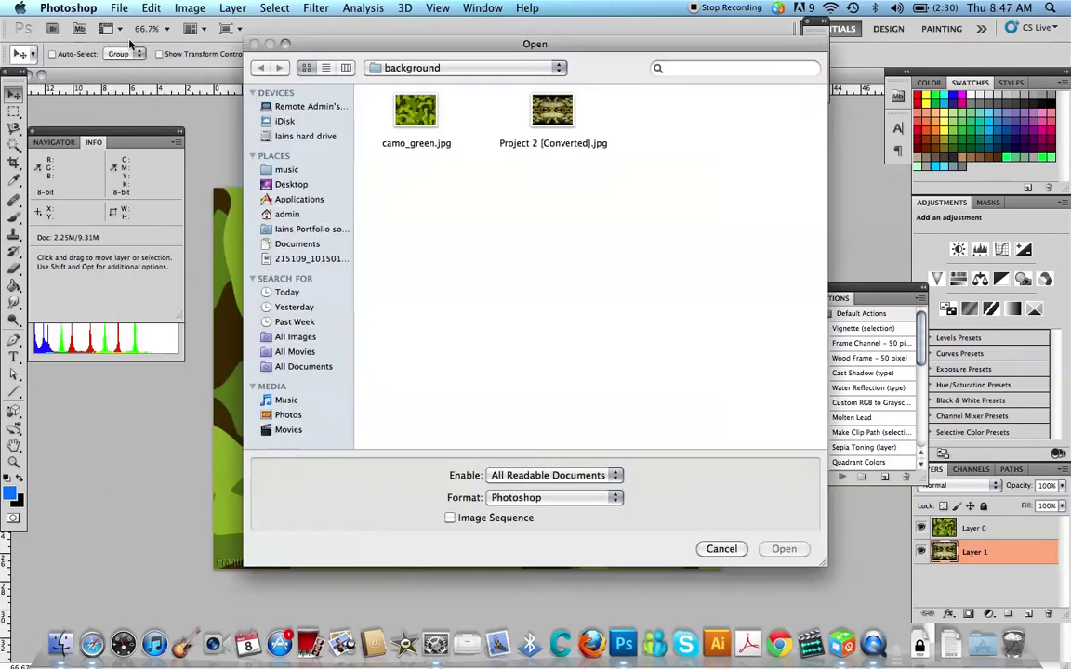
pyautogui.click(505, 113)
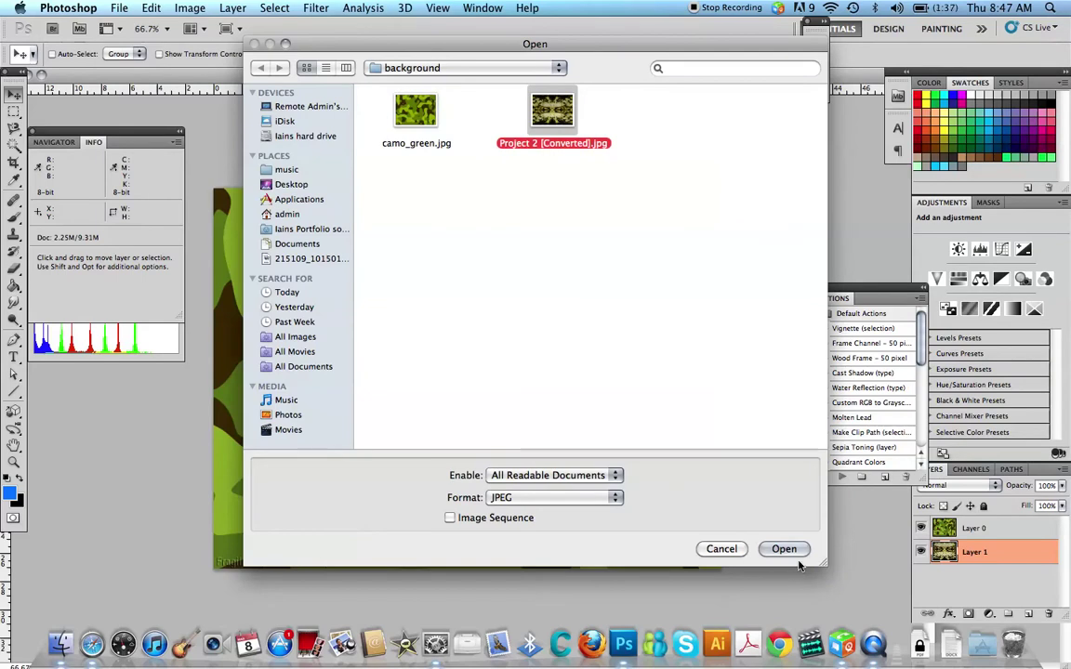
pyautogui.press('Return')
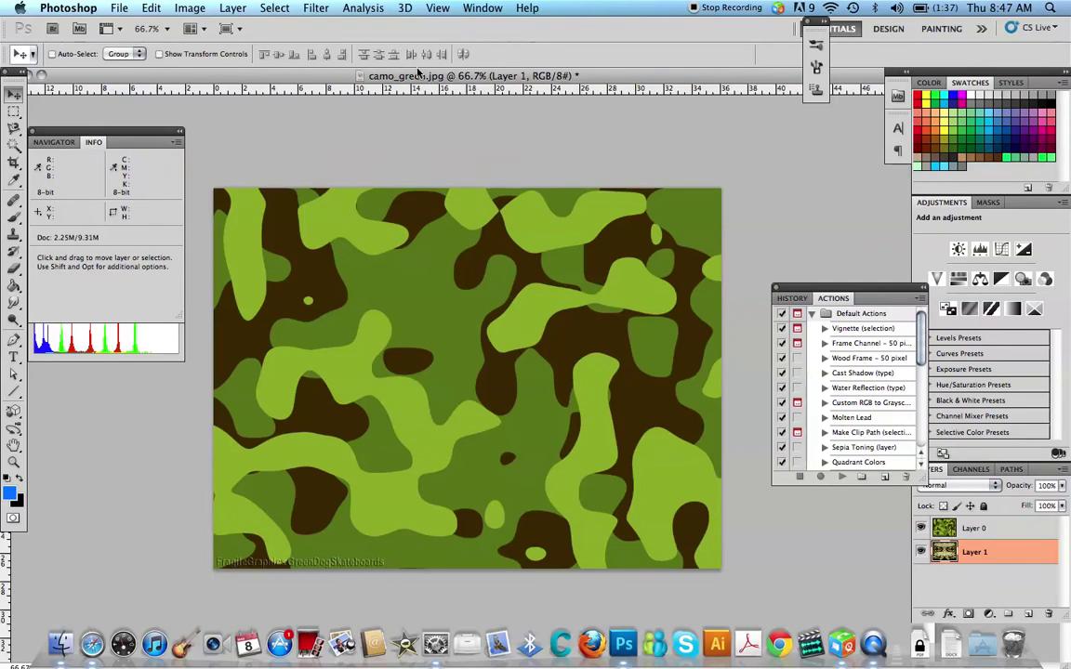
# Copy the camo layer into Project 2 [Converted].jpg as Layer 1 and centre it.
pyautogui.moveTo(418, 72); pyautogui.dragTo(586, 231)
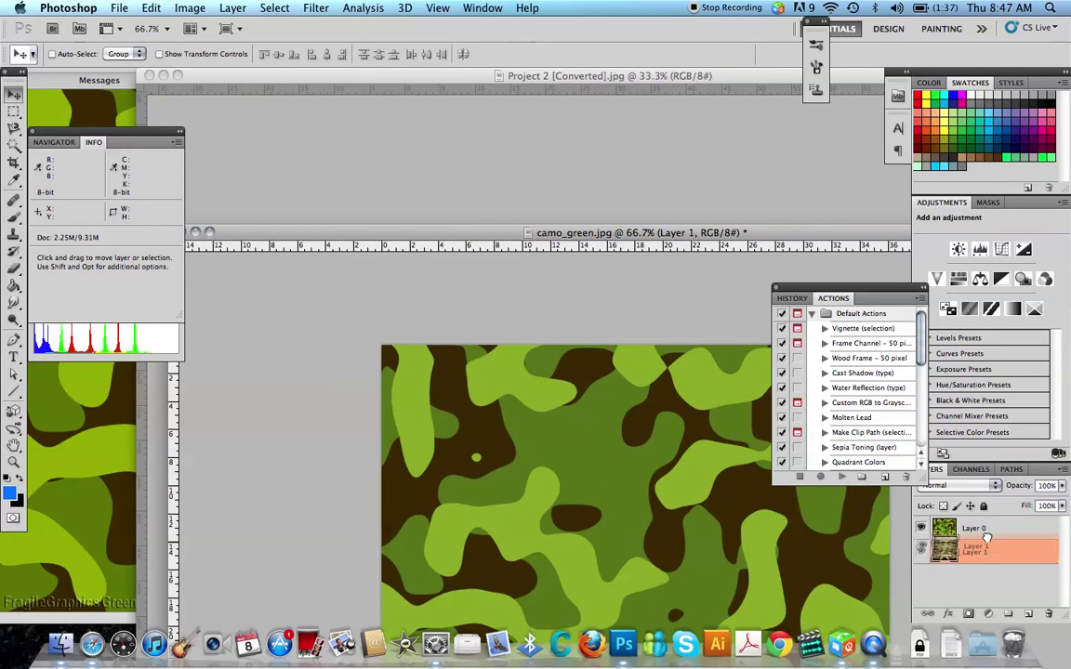
pyautogui.moveTo(974, 530); pyautogui.dragTo(614, 162)
pyautogui.moveTo(736, 260); pyautogui.dragTo(495, 326)
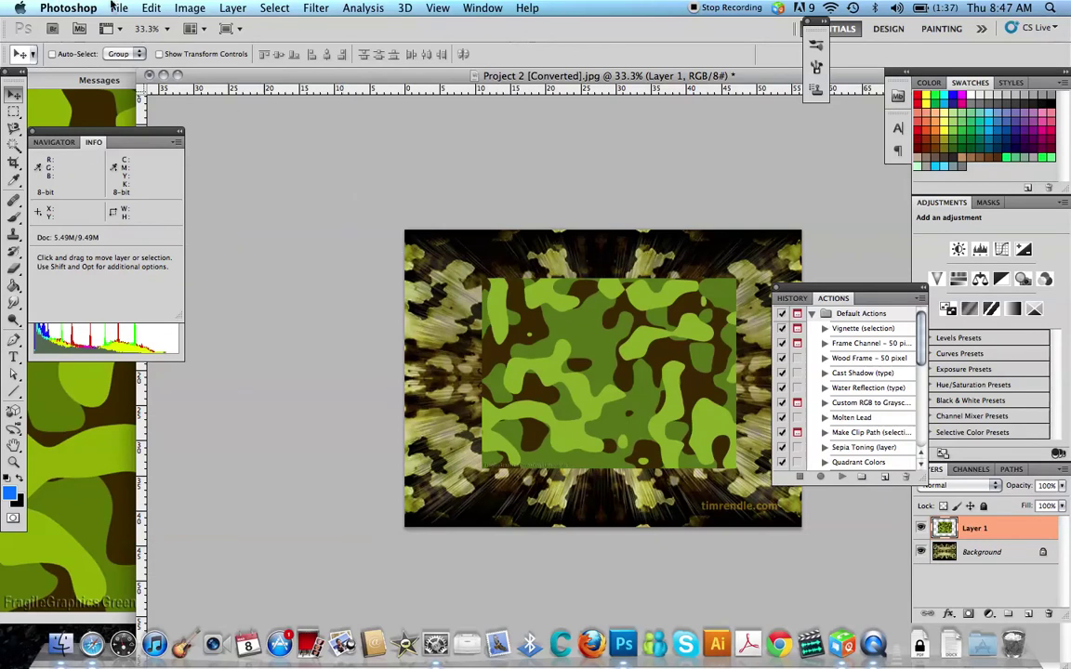
# Look through the Image and Select menus and list the layers at the canvas centre.
pyautogui.click(177, 9)
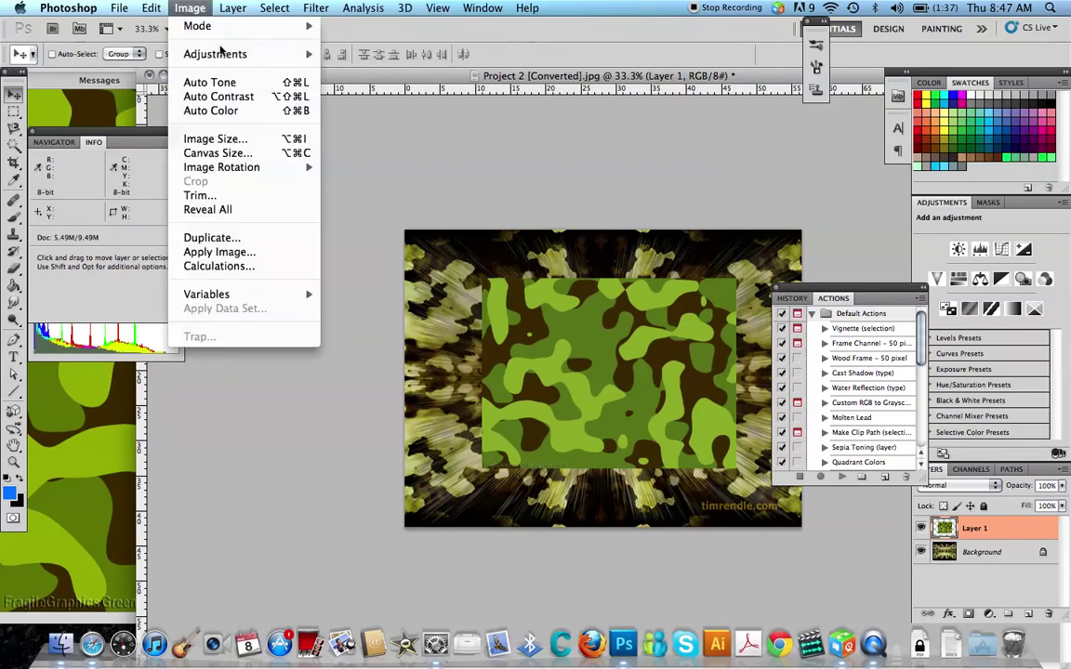
pyautogui.moveTo(223, 56)
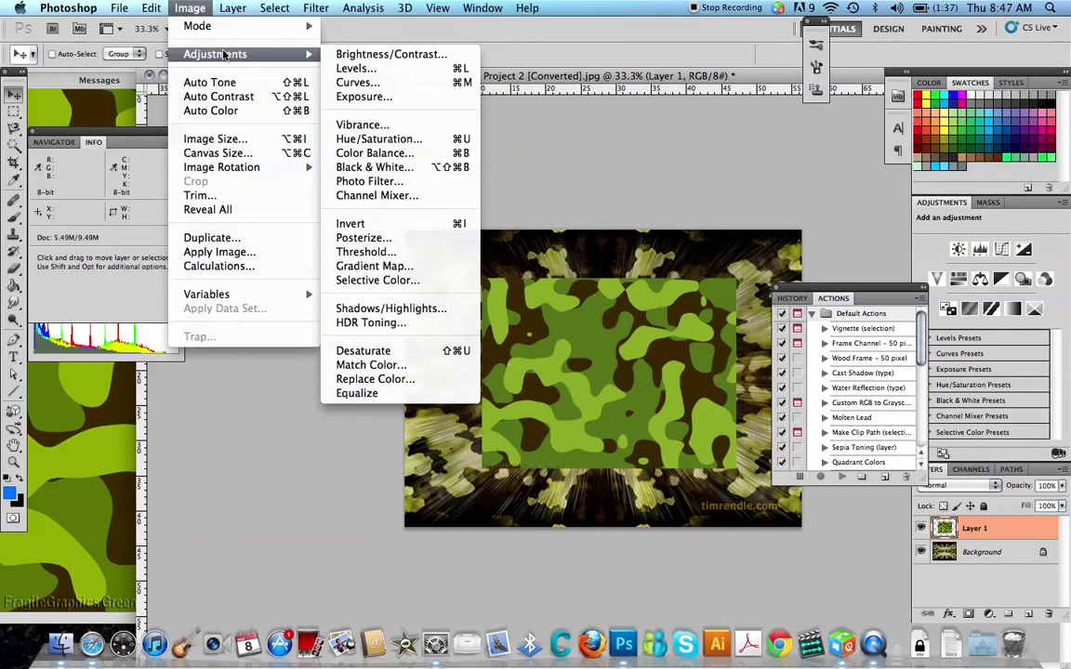
pyautogui.moveTo(233, 8)
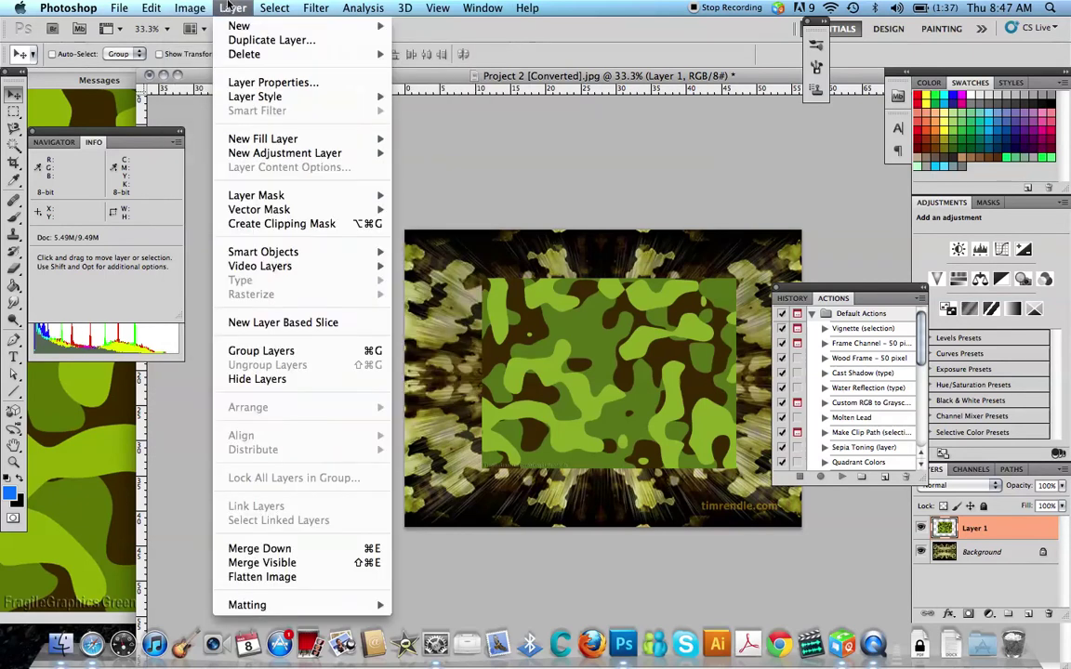
pyautogui.press('Right')
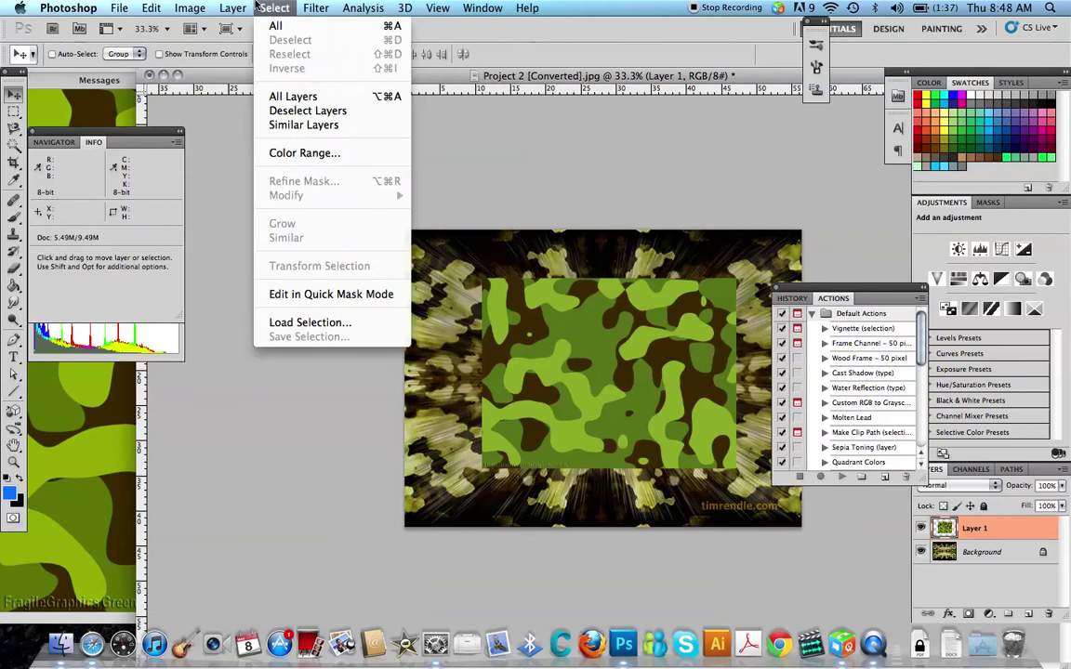
pyautogui.click(200, 136)
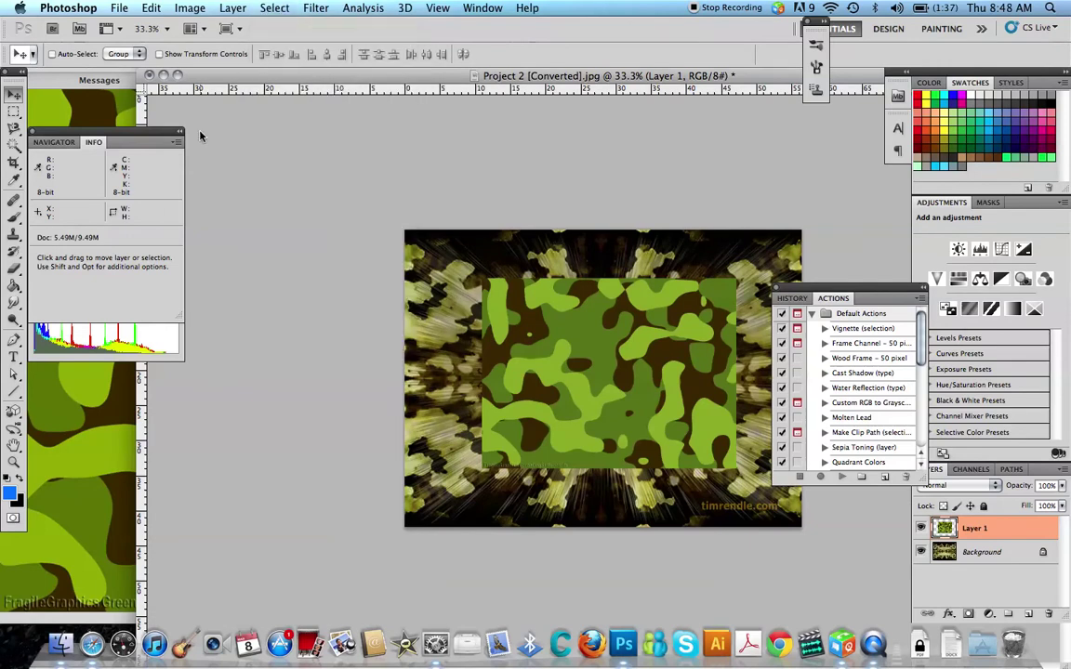
pyautogui.rightClick(606, 383)
pyautogui.press('Escape')
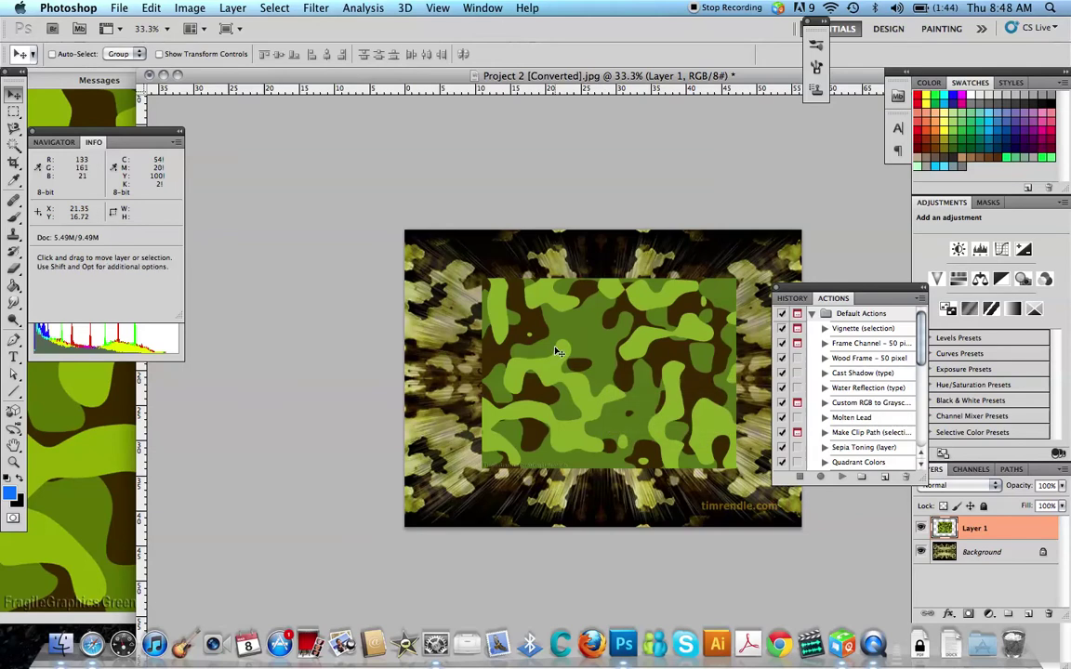
pyautogui.click(190, 8)
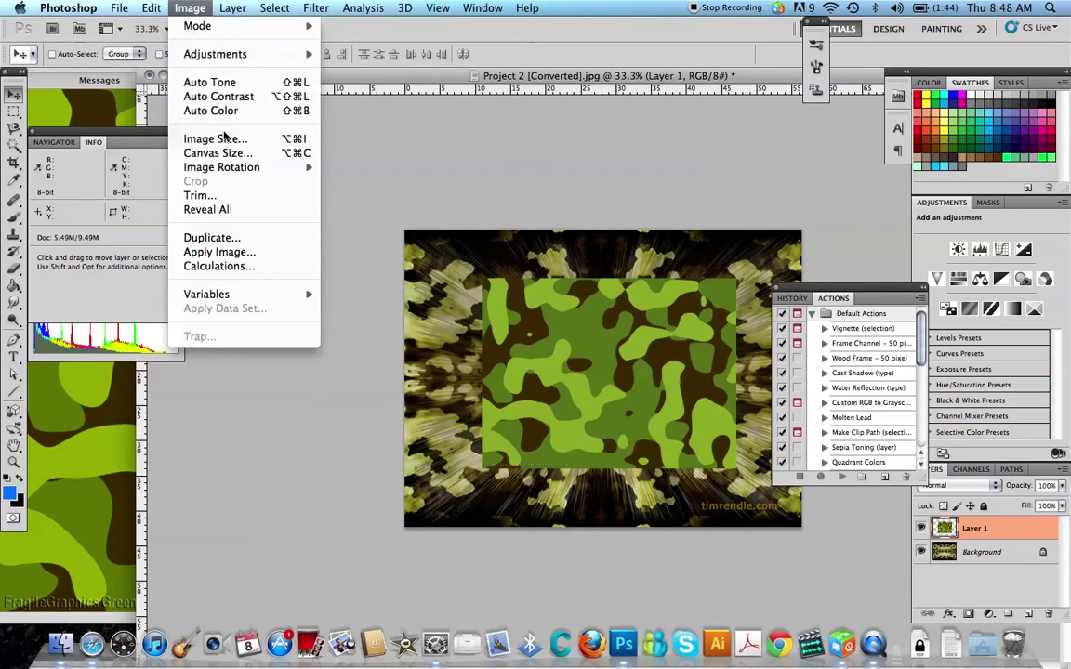
# Set the Image Size document width and height to 100 × 100 cm.
pyautogui.click(224, 138)
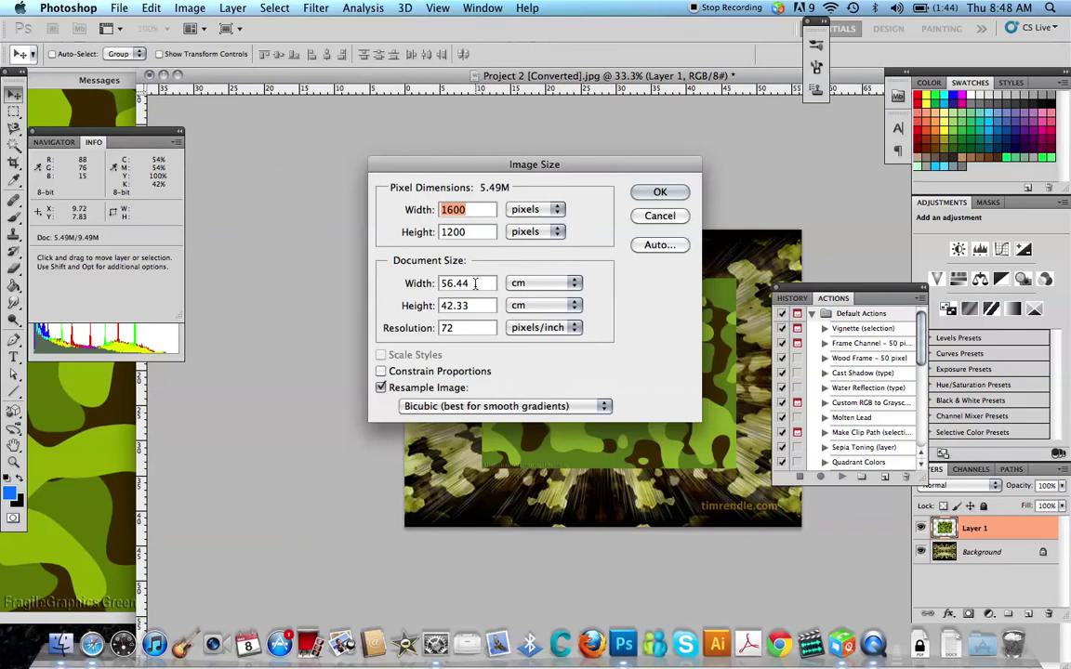
pyautogui.press('Tab')
pyautogui.press('Tab')
pyautogui.write('100')
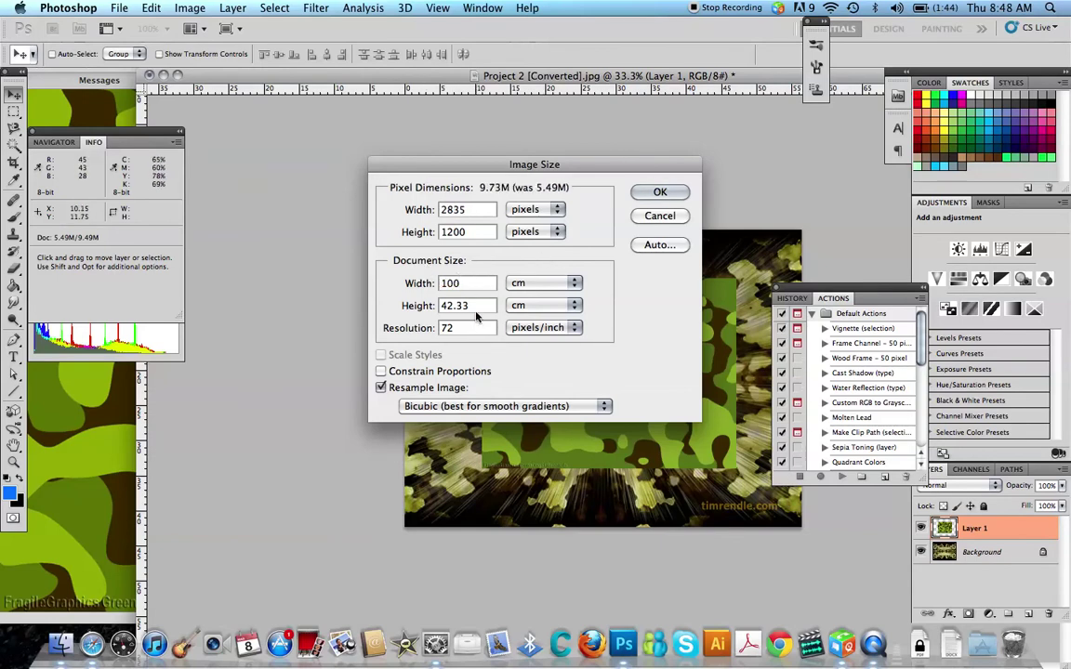
pyautogui.press('Tab')
pyautogui.write('100')
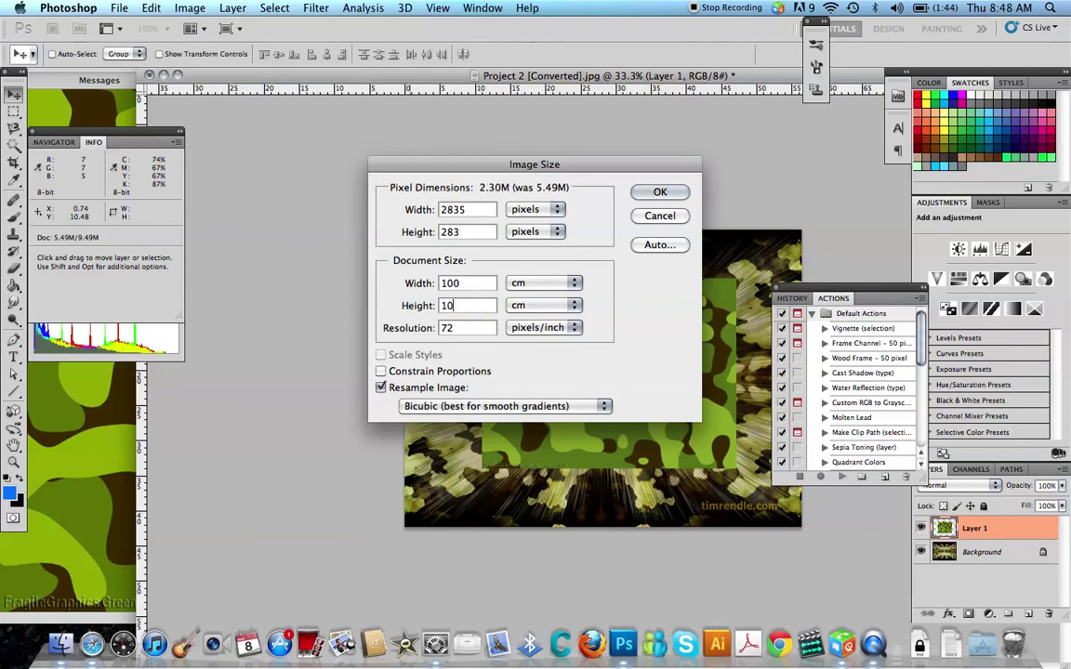
pyautogui.click(662, 191)
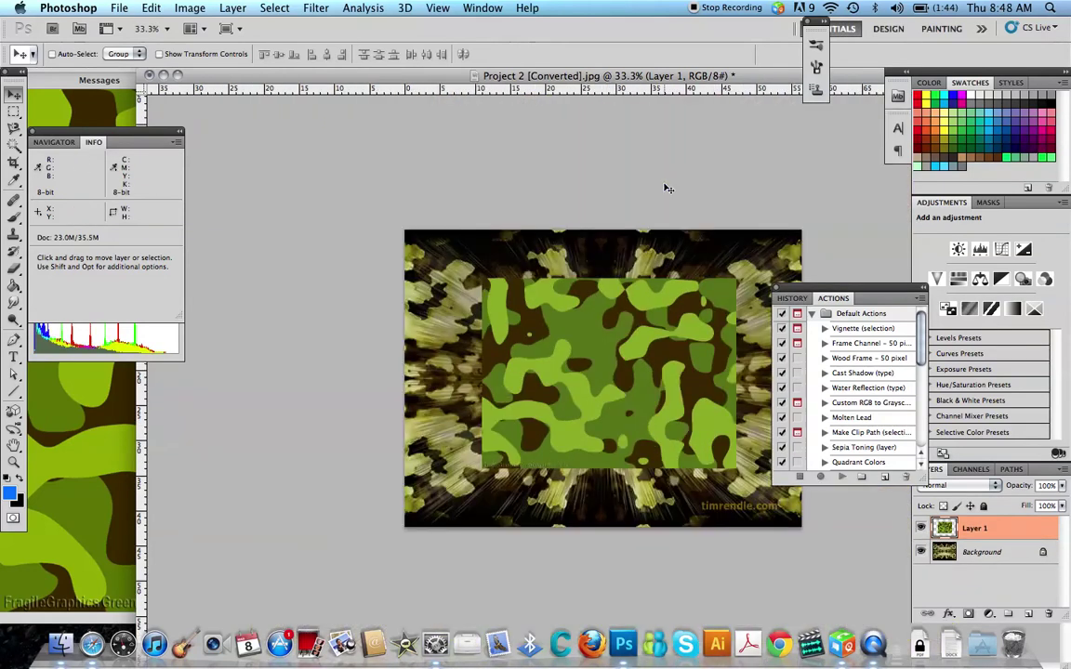
# Maximize the Project 2 window and browse the Layer, Image, 3D and Analysis menus without choosing.
pyautogui.doubleClick(743, 77)
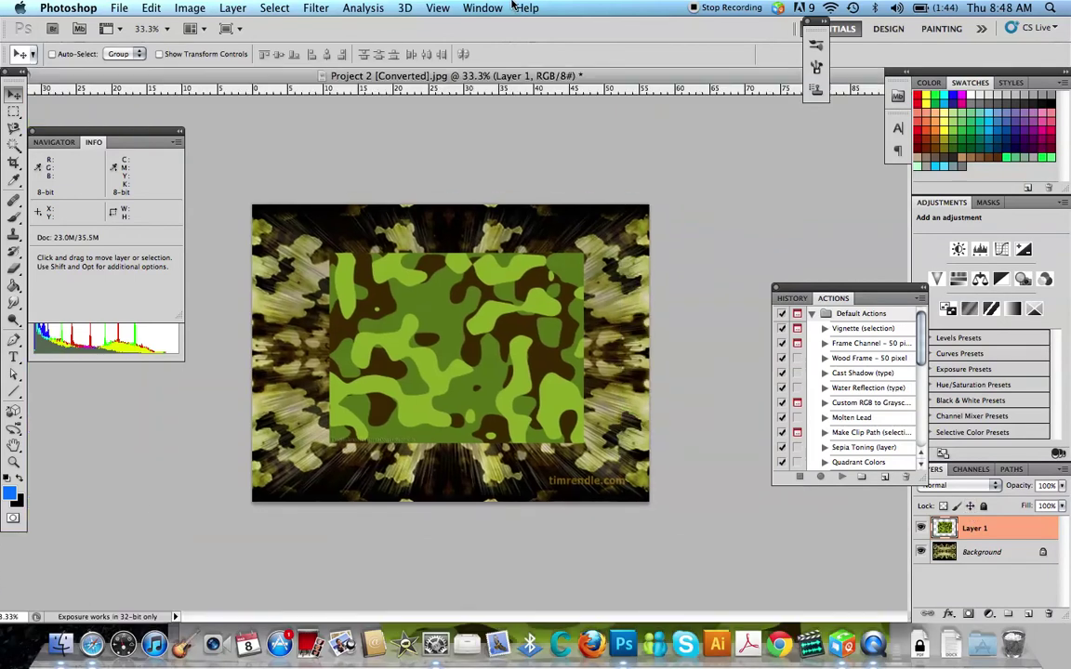
pyautogui.click(323, 9)
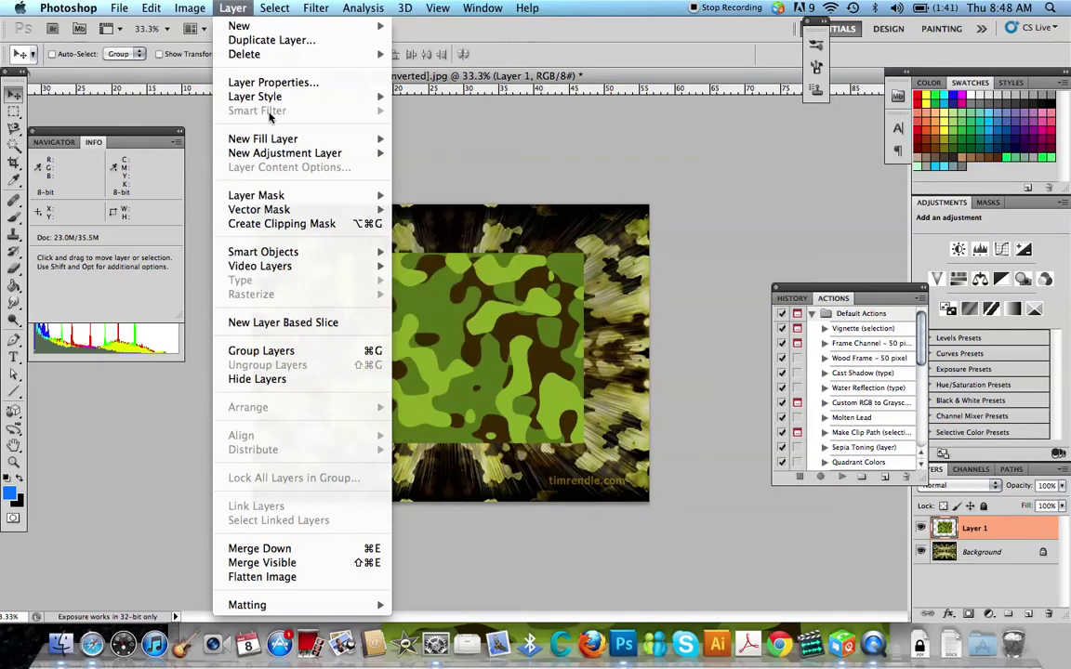
pyautogui.moveTo(267, 98)
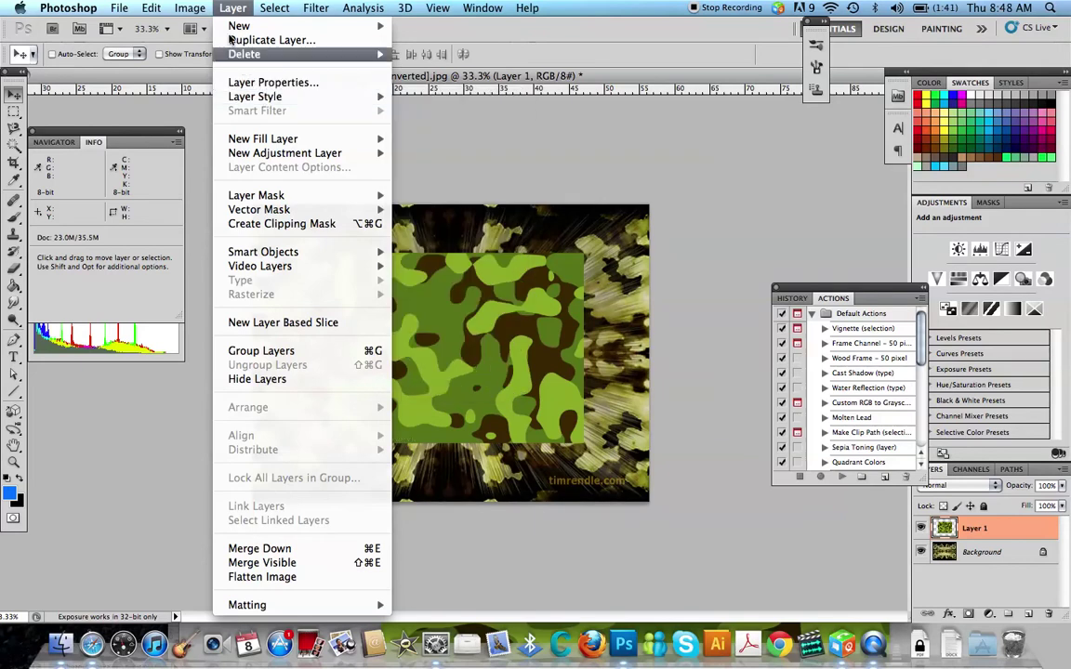
pyautogui.moveTo(190, 8)
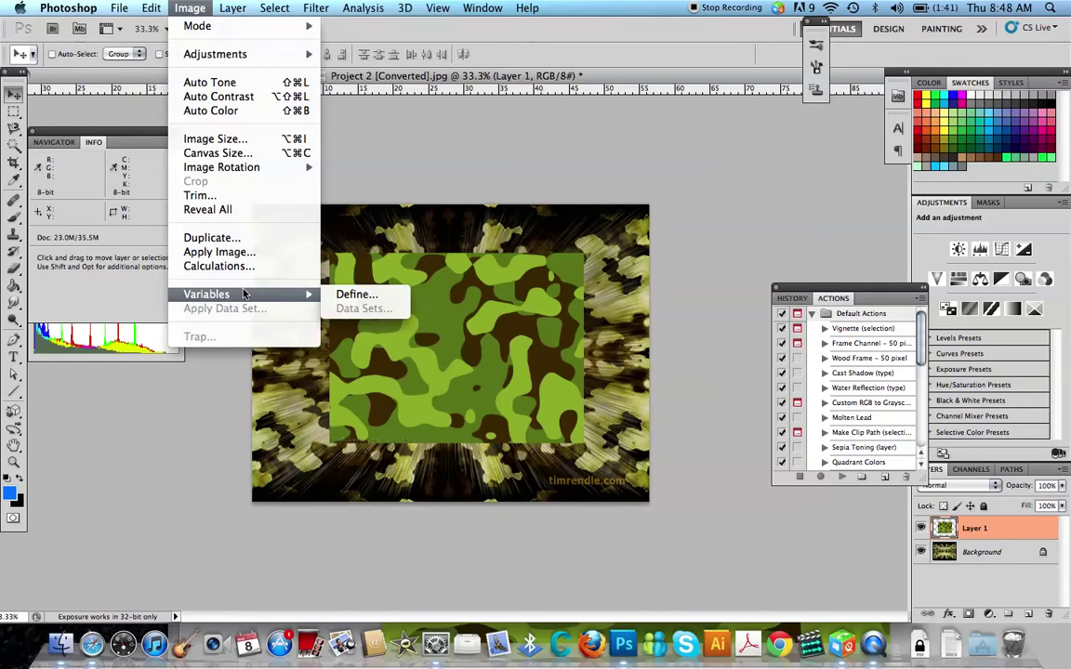
pyautogui.moveTo(401, 8)
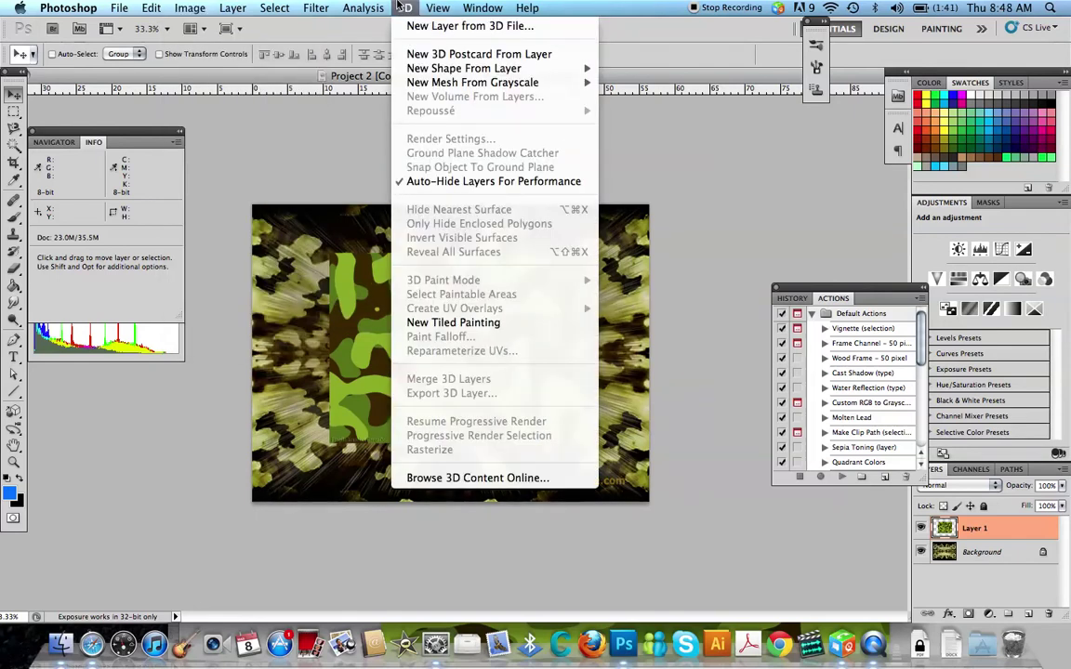
pyautogui.moveTo(363, 8)
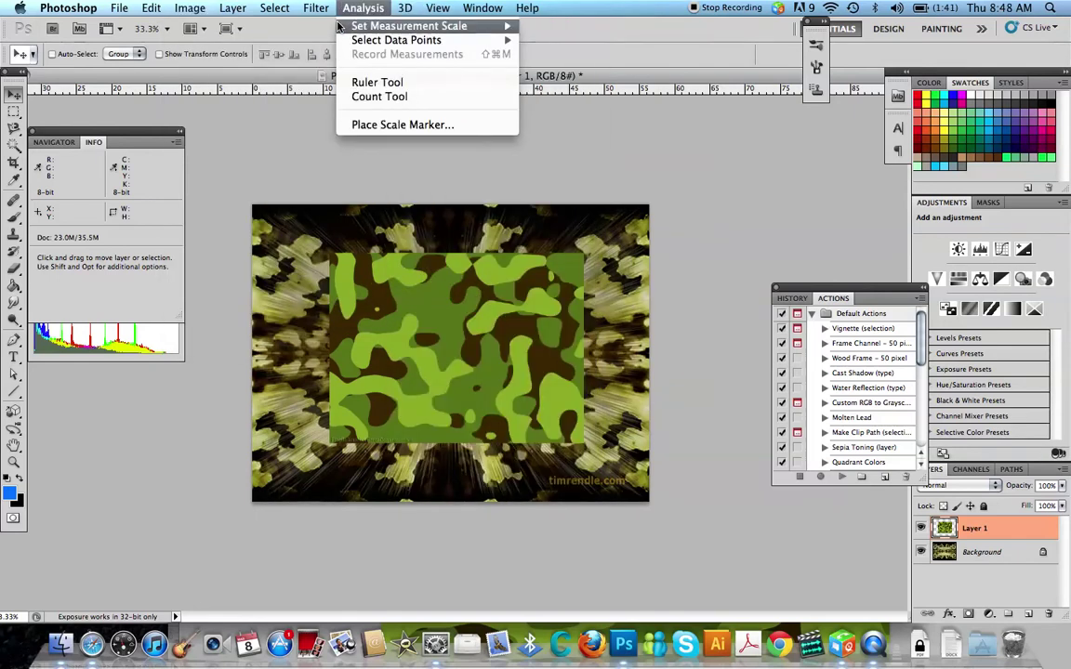
pyautogui.click(313, 123)
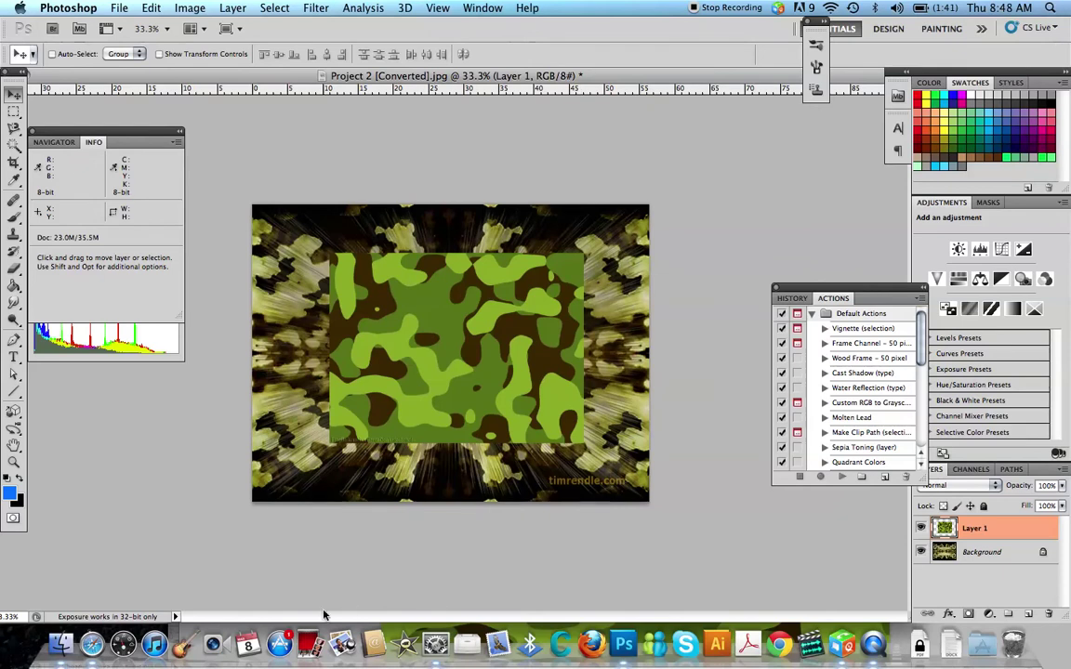
# Switch to Safari and go back twice to the camo background image search results.
pyautogui.click(92, 643)
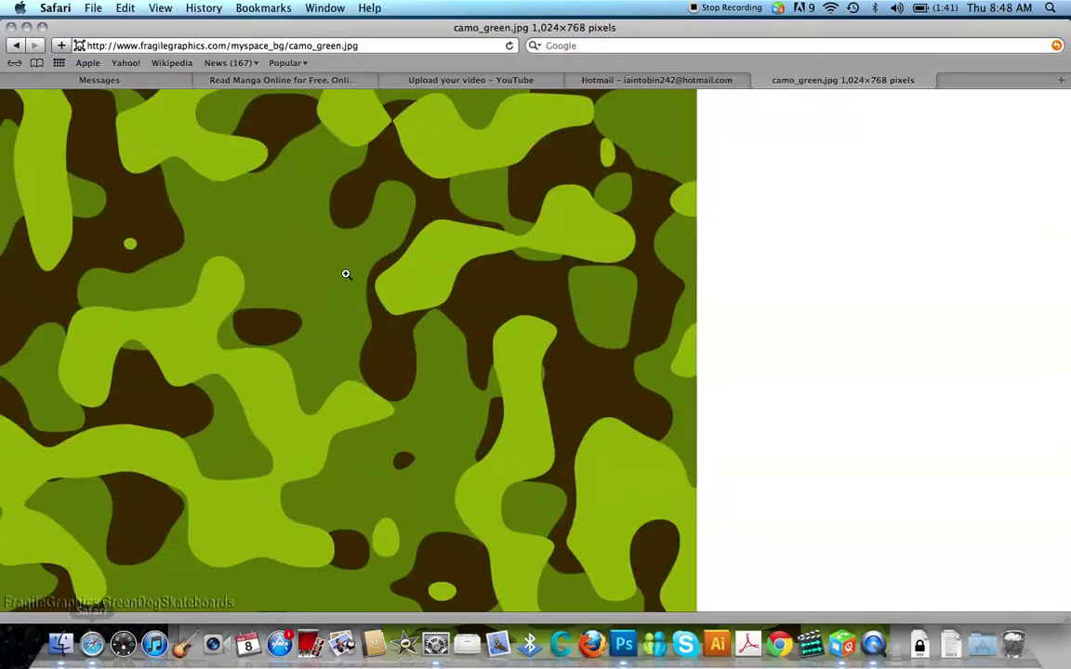
pyautogui.click(16, 48)
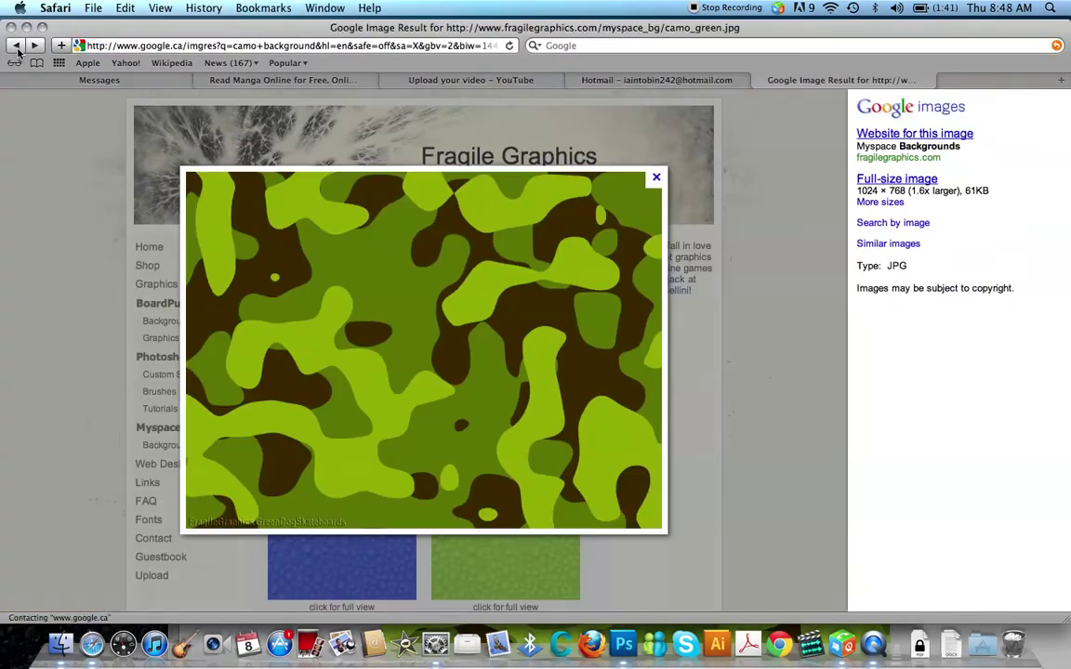
pyautogui.click(15, 48)
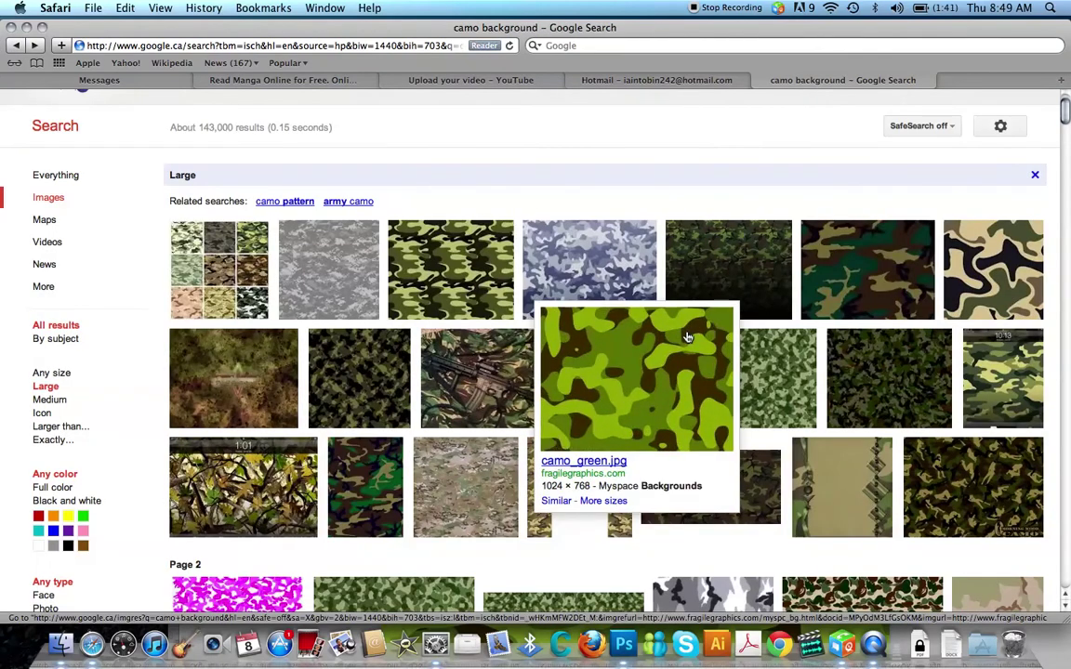
# Scroll down through the Large-size camo image results, then back up a little.
pyautogui.scroll(-4, 609, 214)
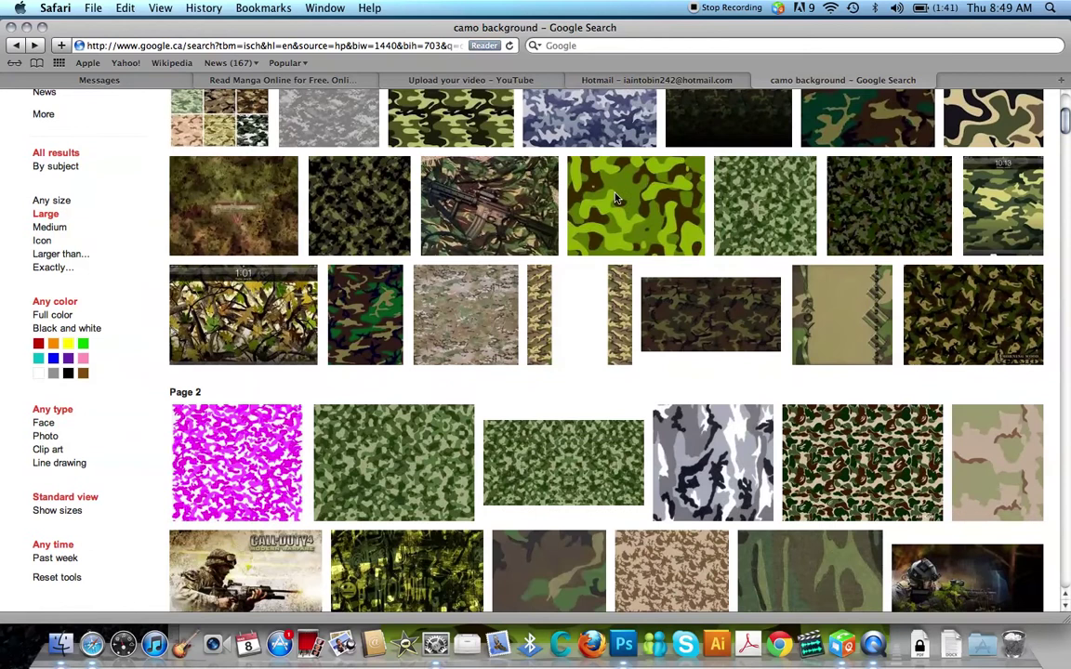
pyautogui.scroll(-12, 574, 335)
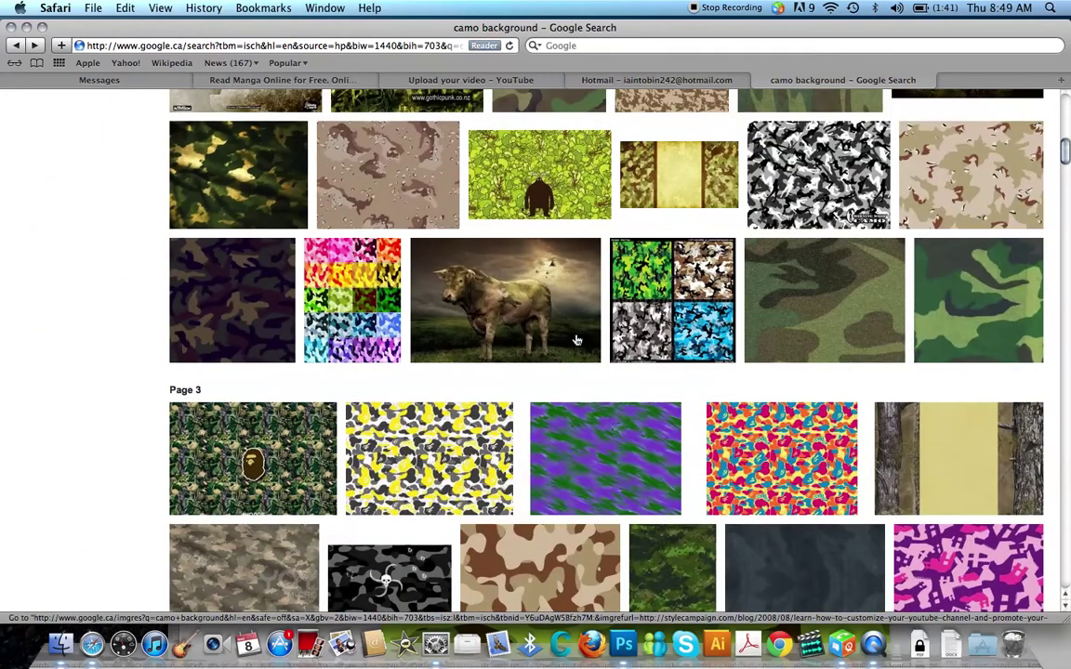
pyautogui.scroll(-3, 576, 341)
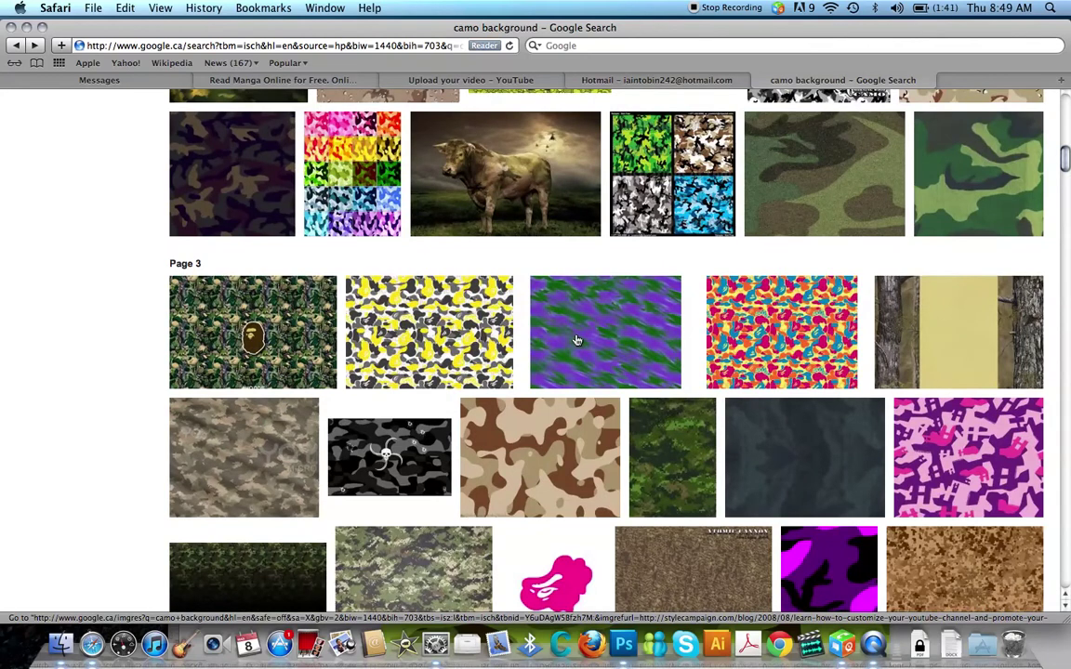
pyautogui.scroll(-3, 577, 341)
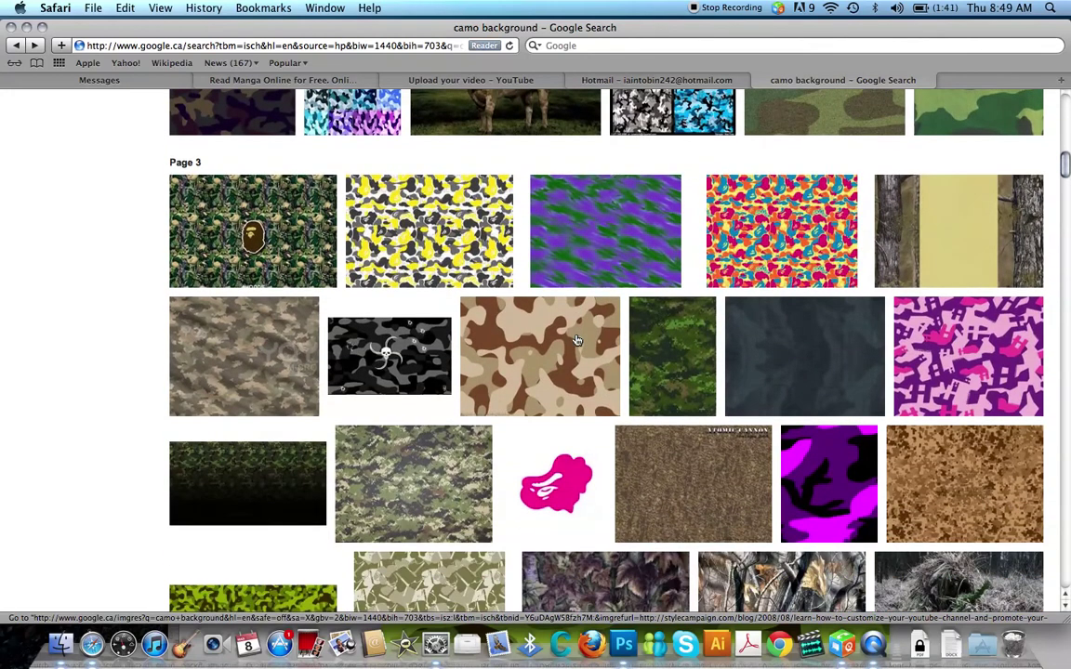
pyautogui.scroll(-5, 576, 341)
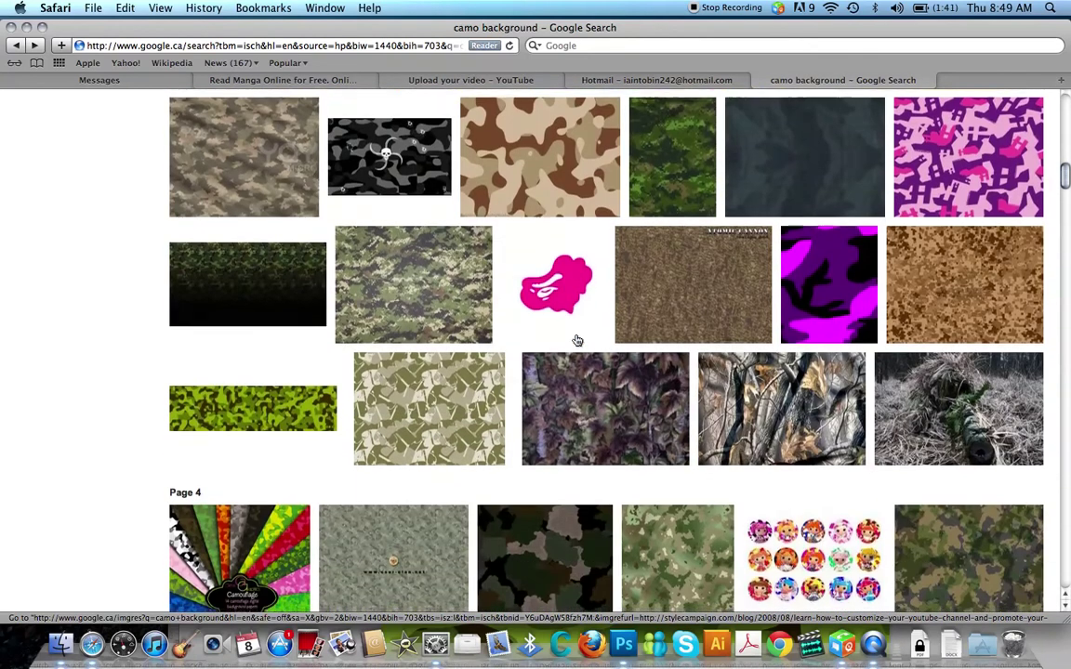
pyautogui.scroll(-5, 577, 340)
pyautogui.scroll(-6, 576, 341)
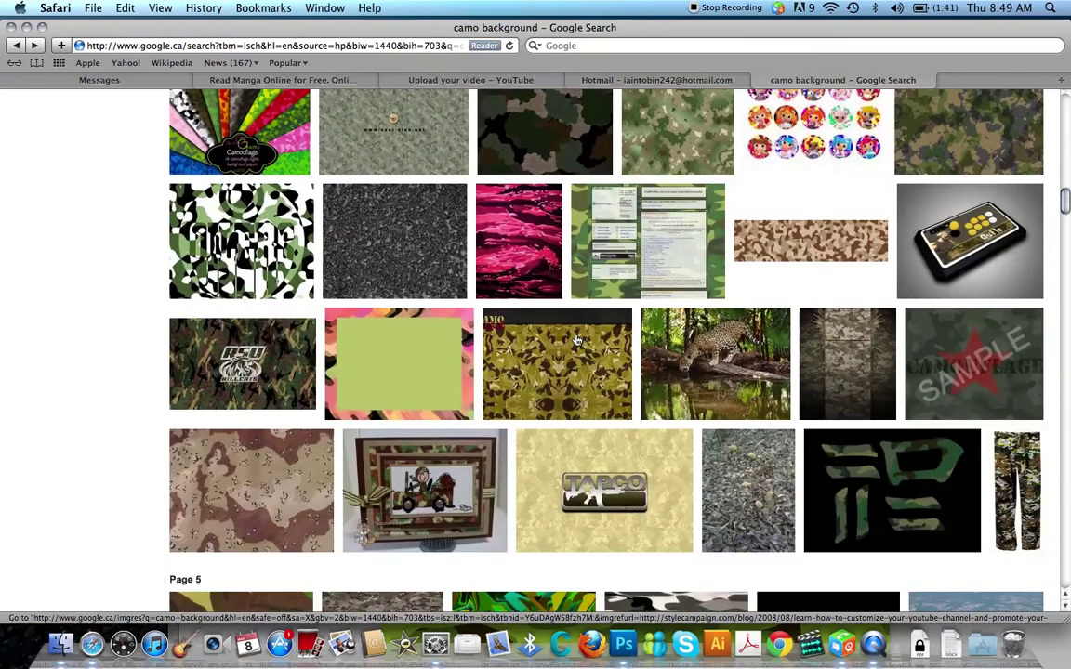
pyautogui.scroll(-7, 576, 341)
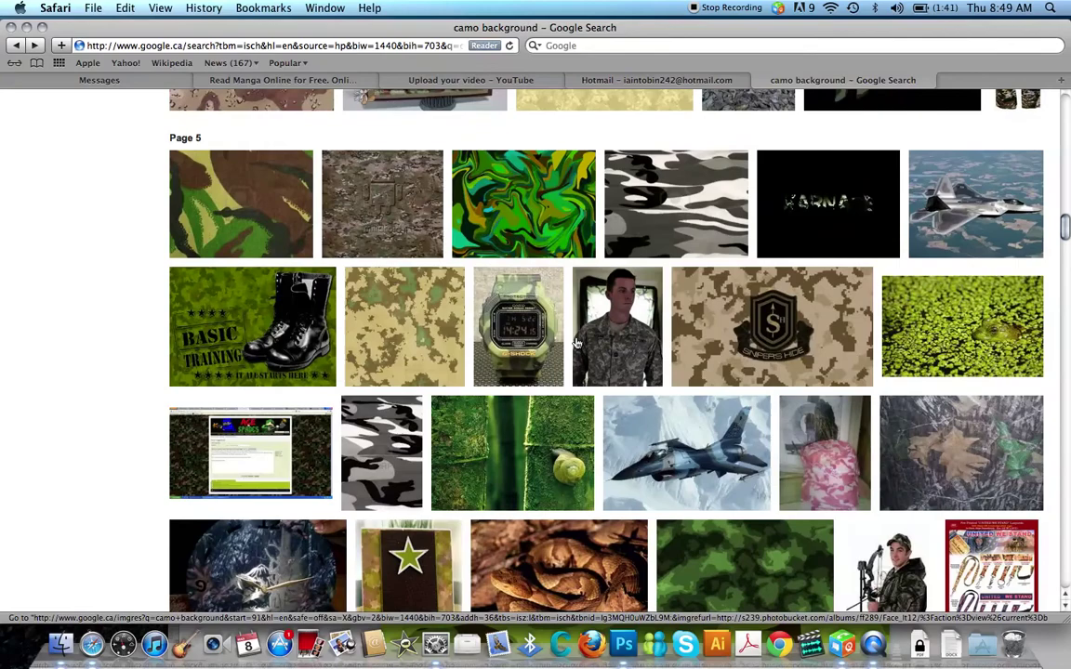
pyautogui.scroll(-3, 577, 343)
pyautogui.scroll(-15, 576, 343)
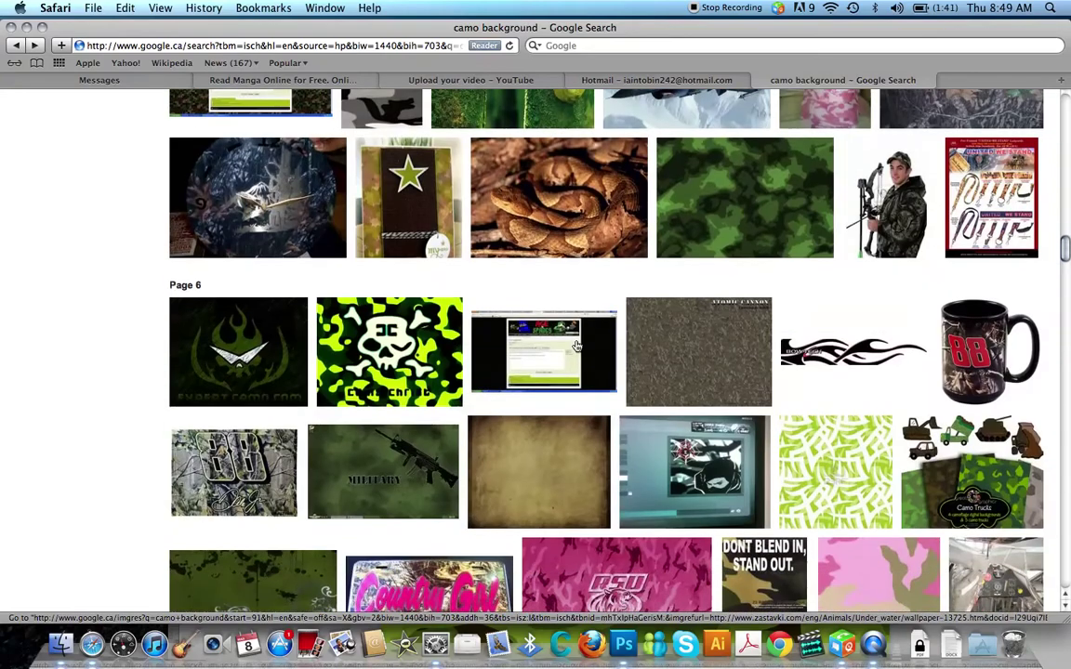
pyautogui.scroll(-5, 577, 346)
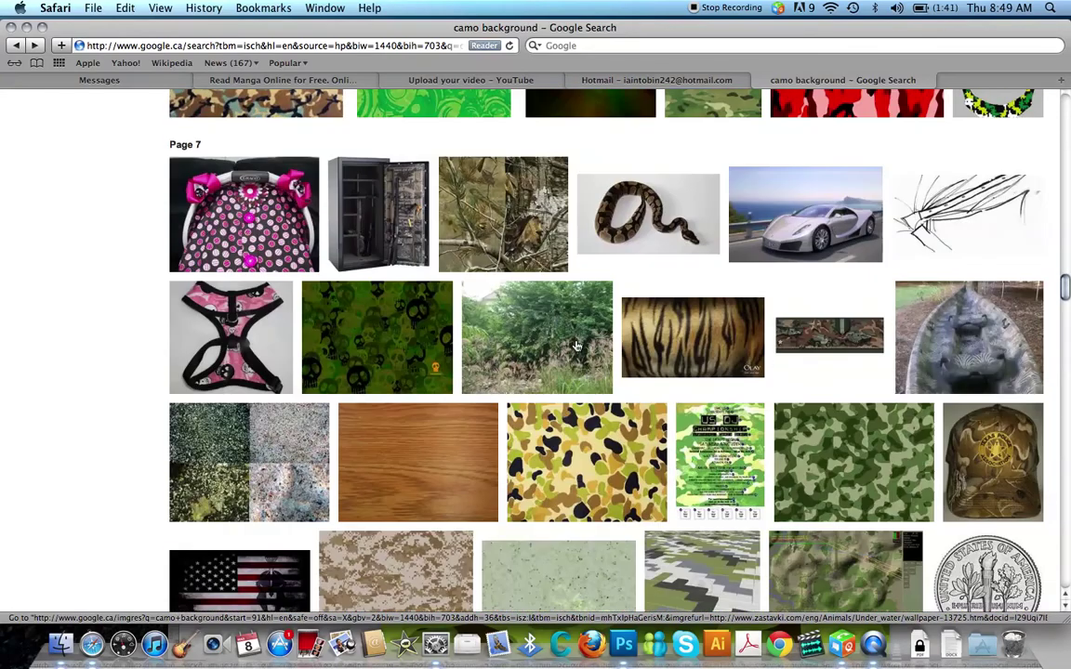
pyautogui.scroll(-5, 577, 346)
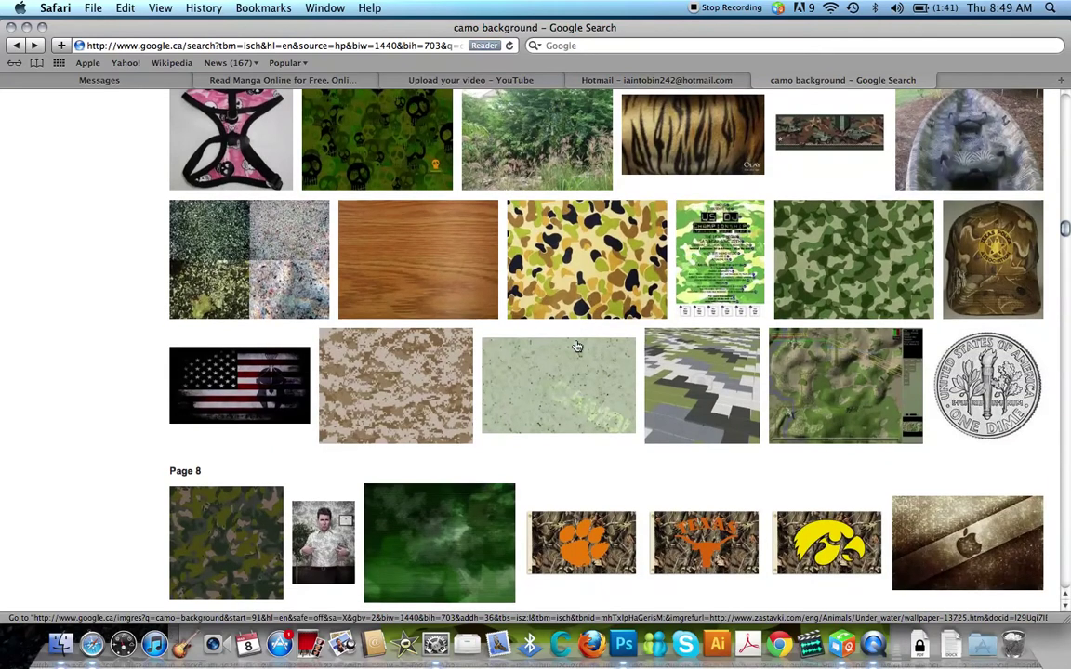
pyautogui.scroll(-9, 577, 346)
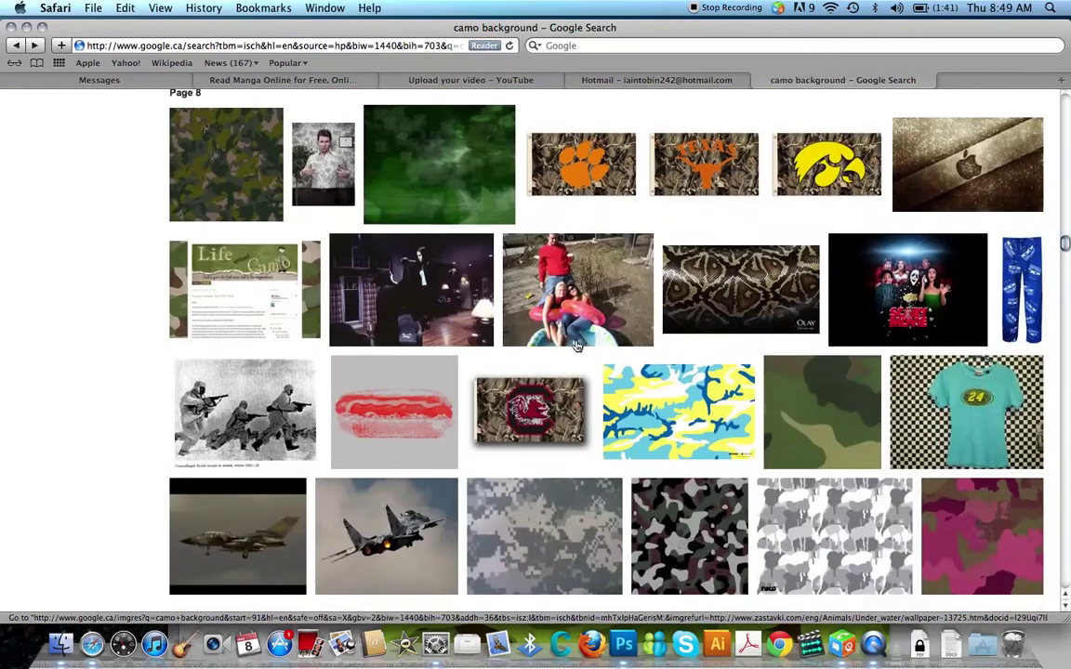
pyautogui.scroll(-6, 577, 346)
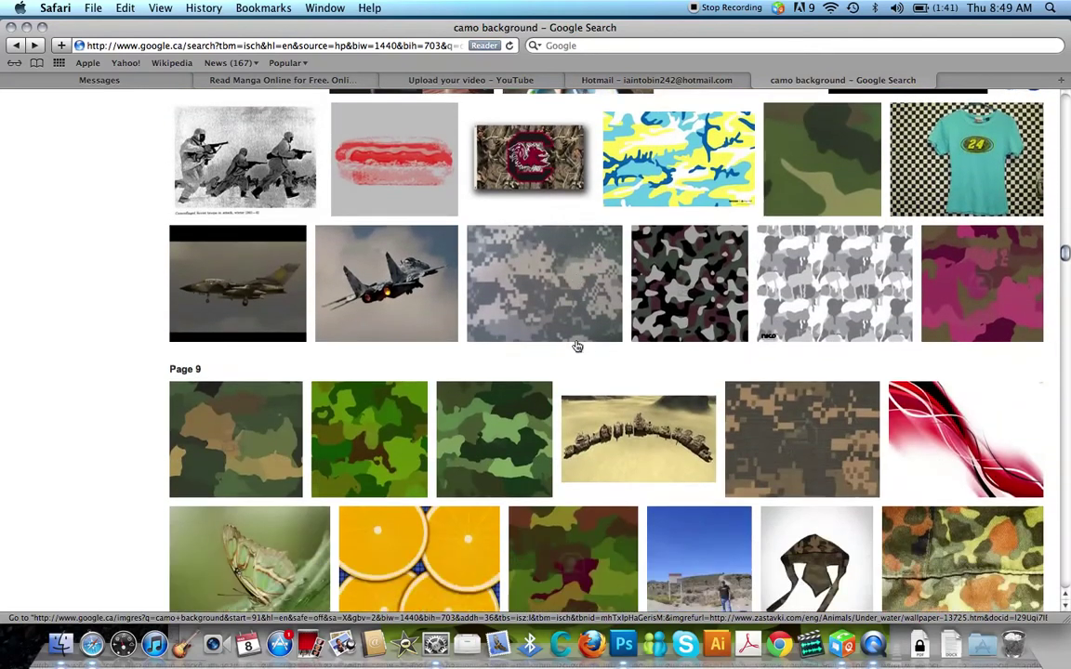
pyautogui.scroll(-5, 576, 345)
pyautogui.scroll(20, 577, 346)
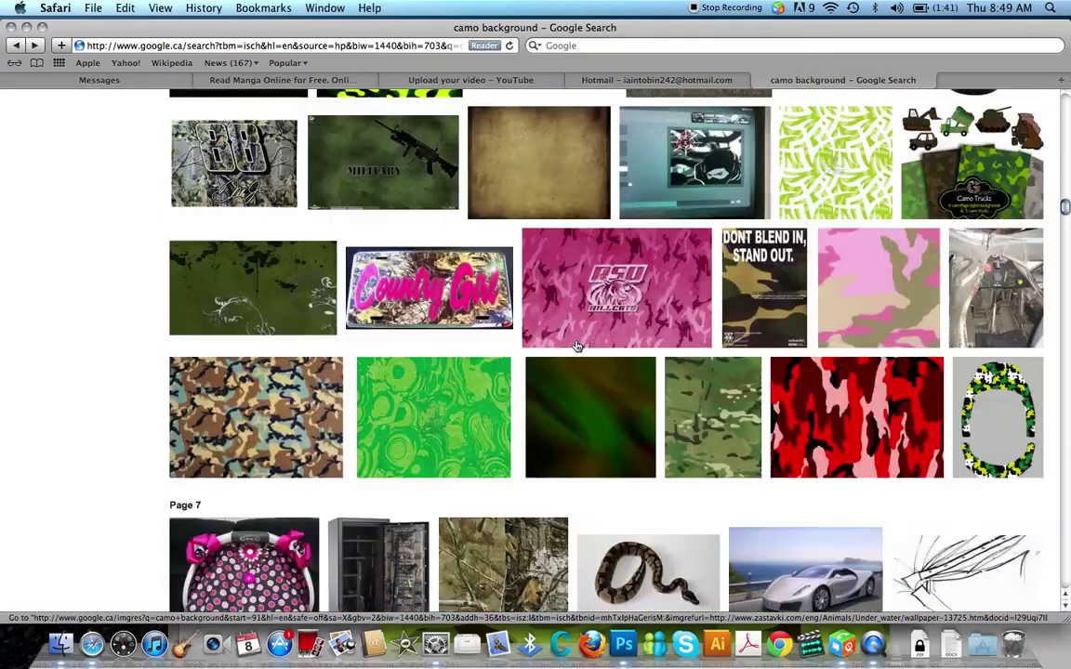
pyautogui.scroll(15, 577, 346)
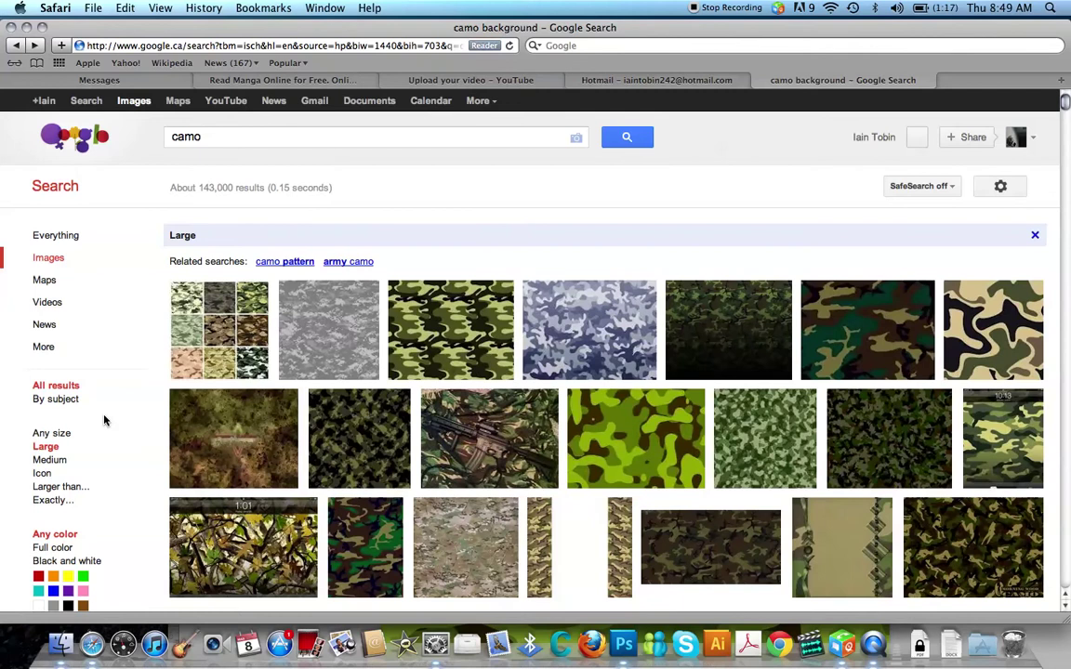
# Load the 'camo pattern' related image results and scroll through them.
pyautogui.click(273, 263)
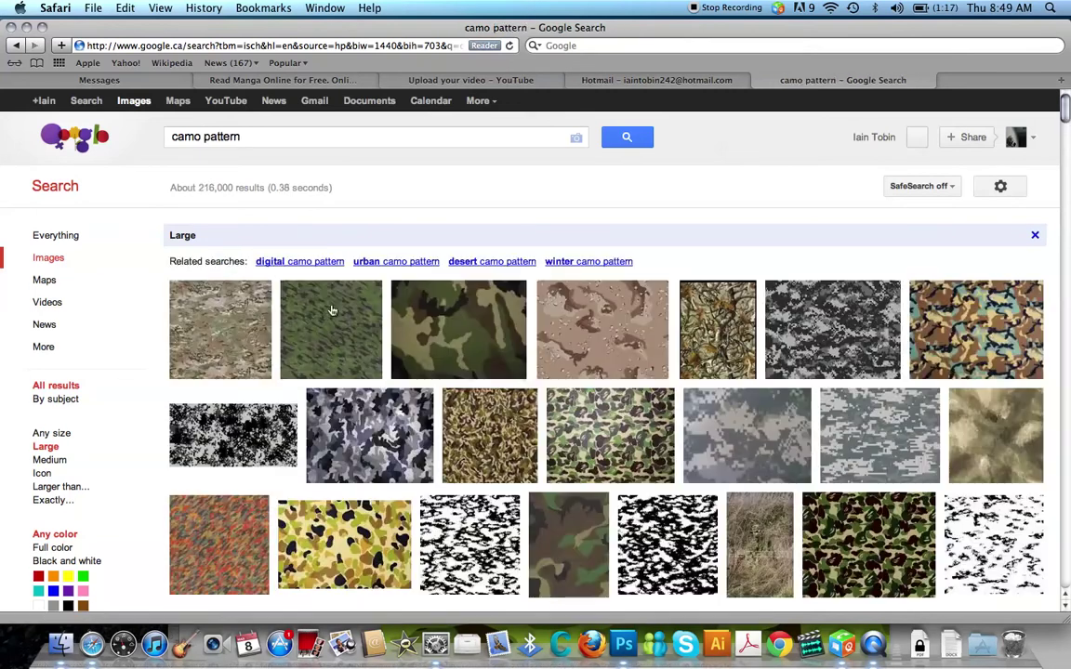
pyautogui.moveTo(427, 351)
pyautogui.scroll(-3, 699, 216)
pyautogui.scroll(-3, 700, 216)
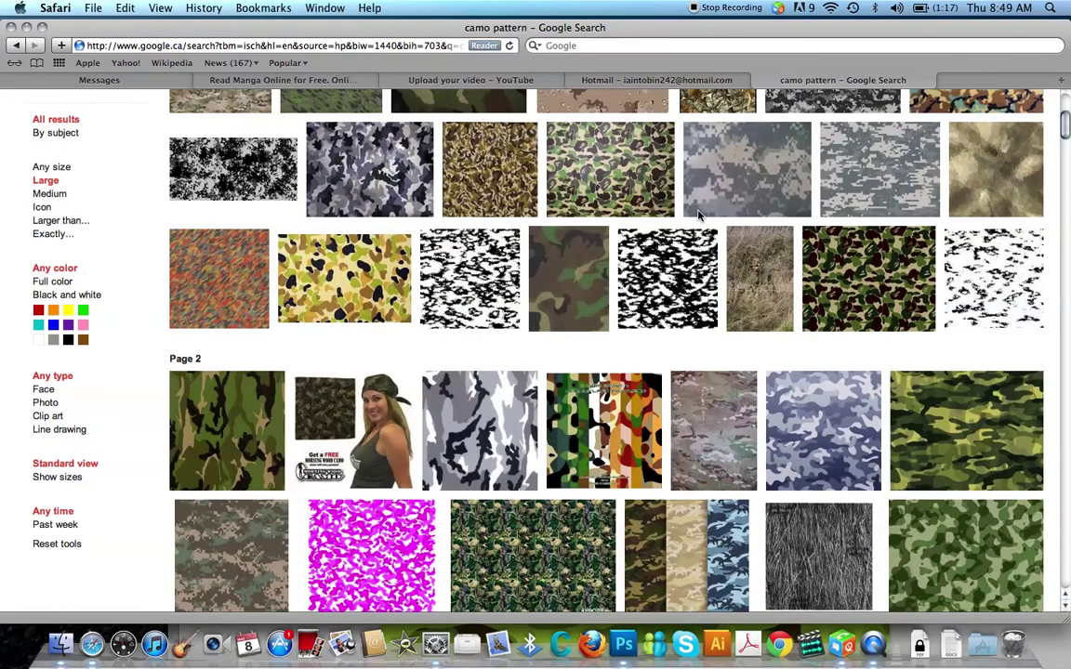
pyautogui.scroll(-5, 699, 215)
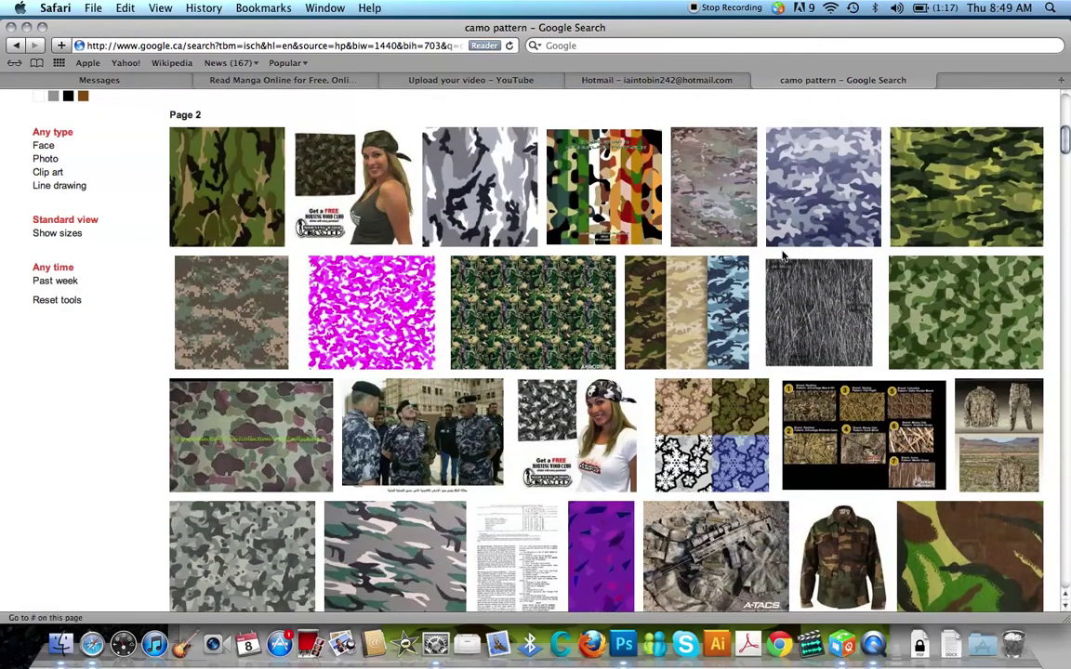
pyautogui.scroll(-3, 786, 254)
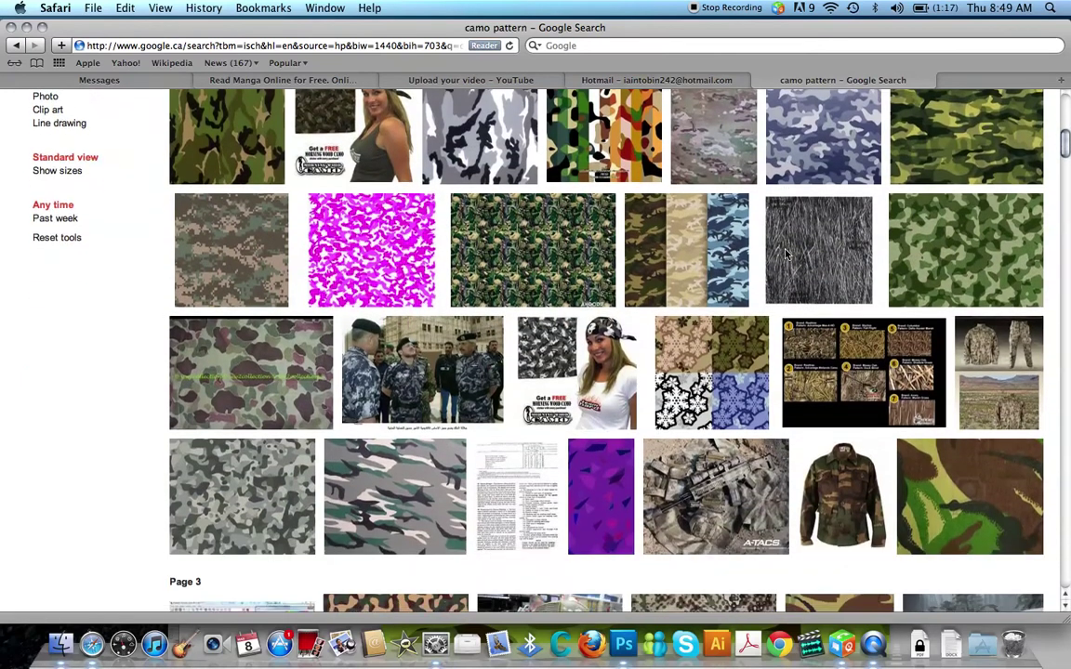
pyautogui.scroll(-1, 785, 254)
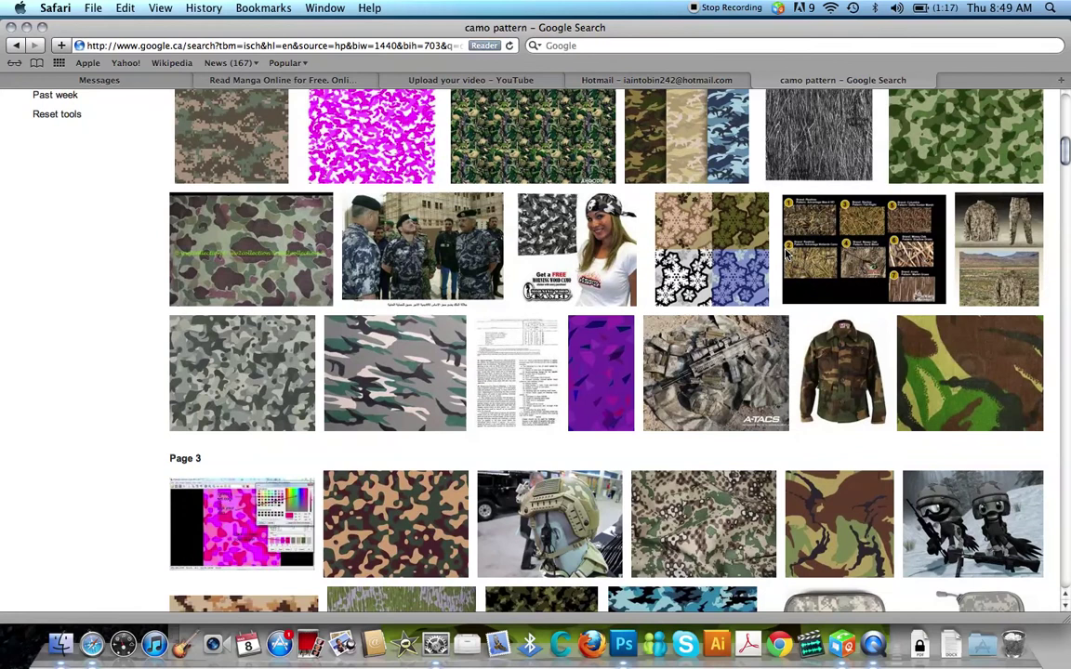
pyautogui.scroll(3, 786, 254)
# View the blue-grey camo wallpaper at full size, then return to the camo pattern results.
pyautogui.click(841, 190)
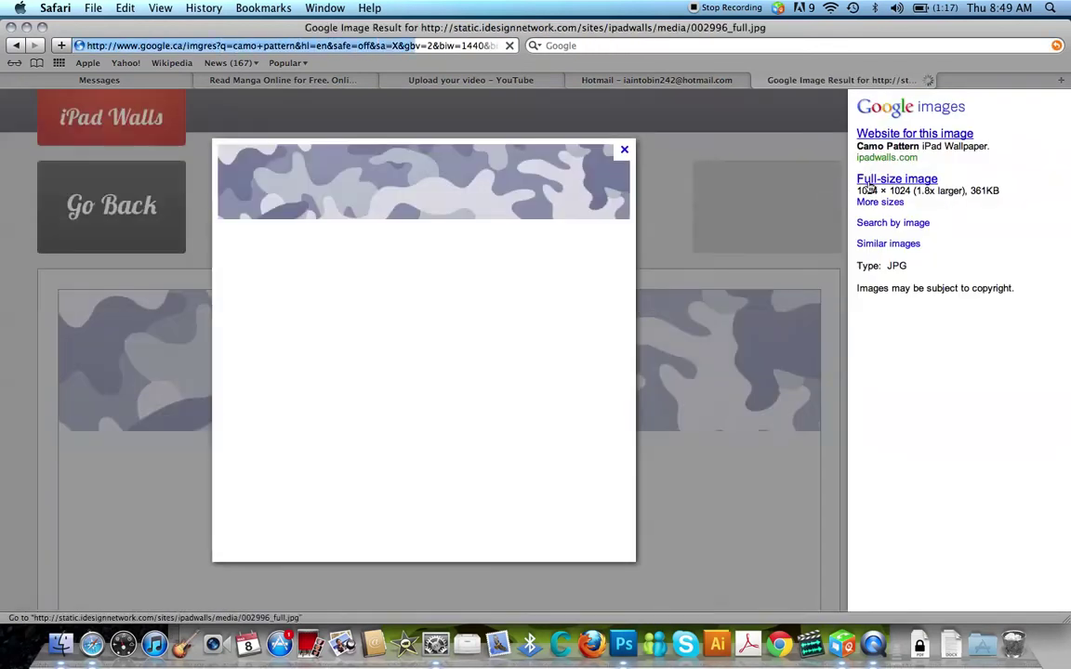
pyautogui.click(900, 179)
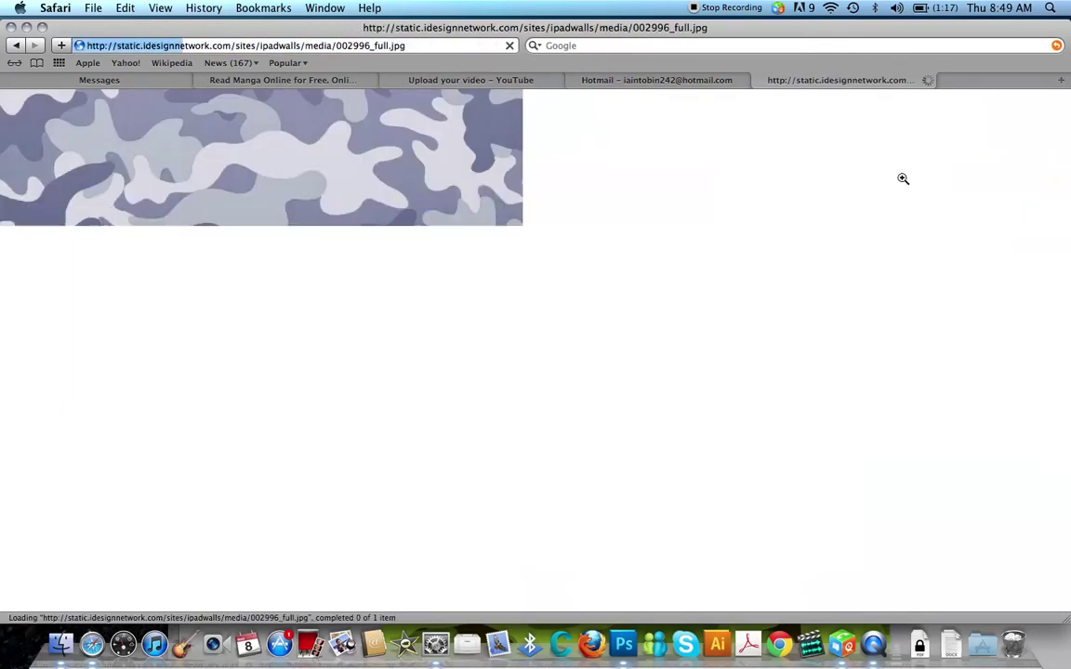
pyautogui.click(16, 45)
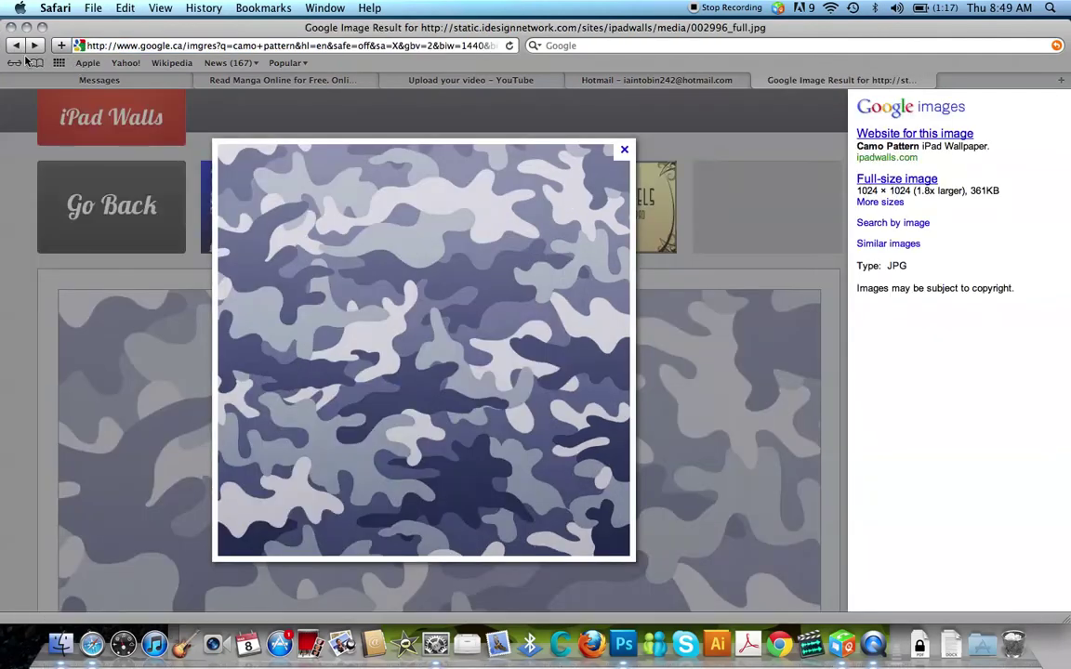
pyautogui.click(25, 54)
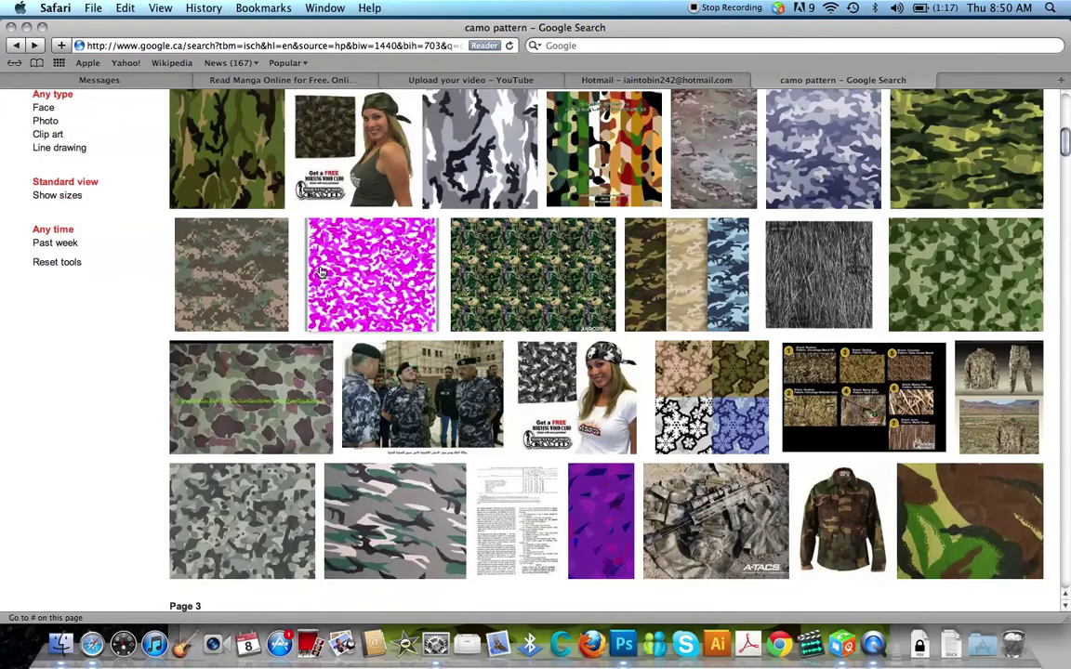
pyautogui.scroll(2, 446, 270)
pyautogui.scroll(2, 465, 275)
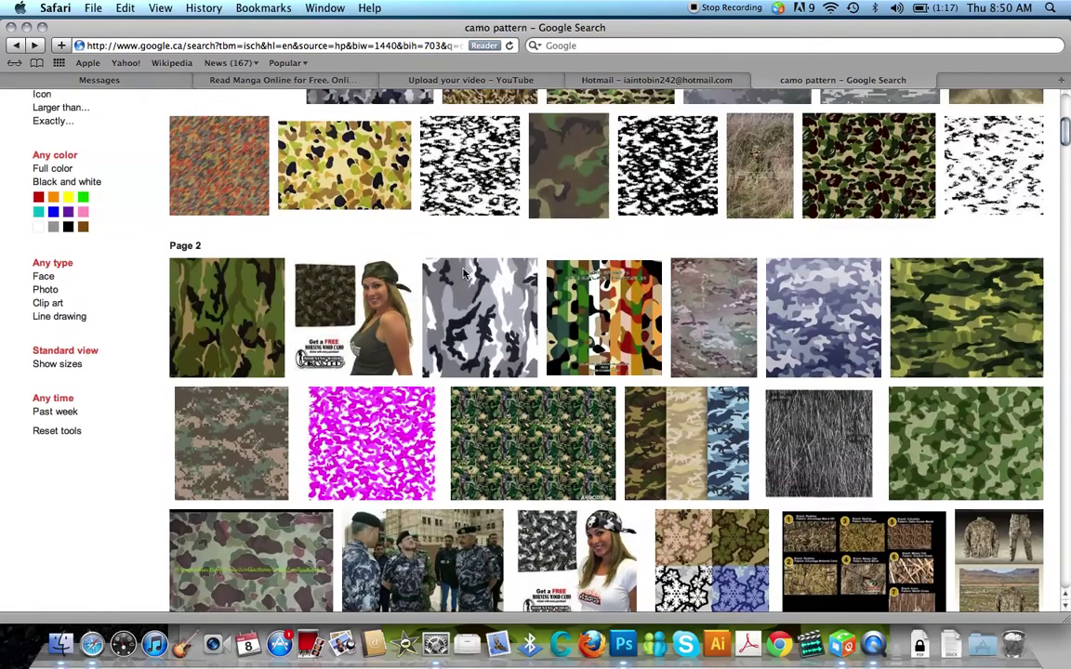
pyautogui.scroll(1, 558, 214)
pyautogui.scroll(8, 641, 220)
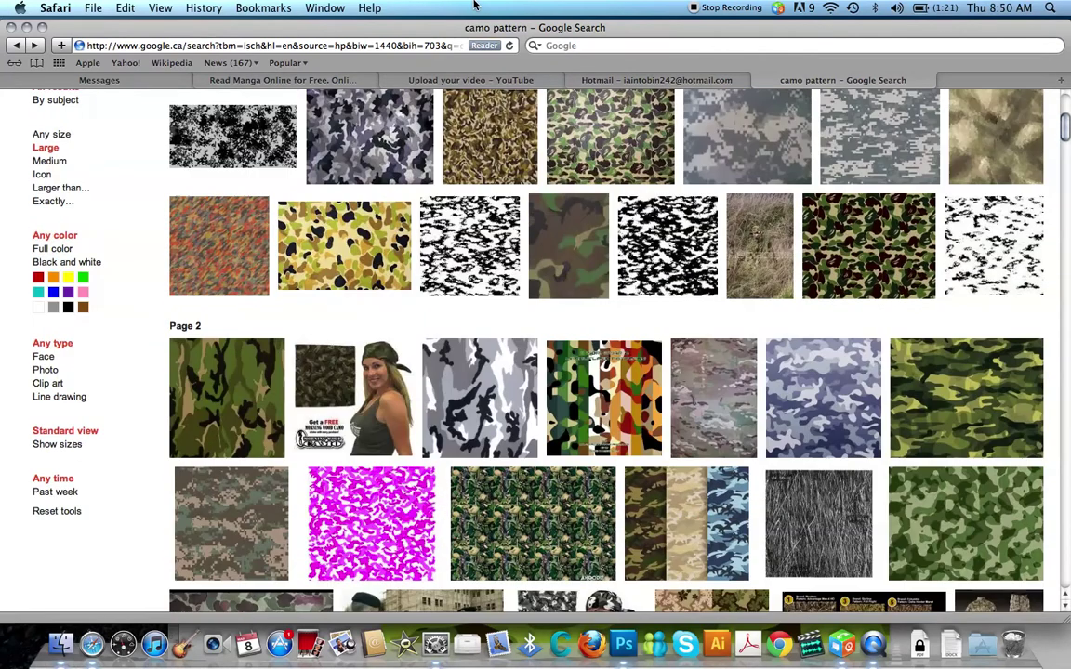
# Search Google Images for 'camo desktop wallpaper'.
pyautogui.click(273, 136)
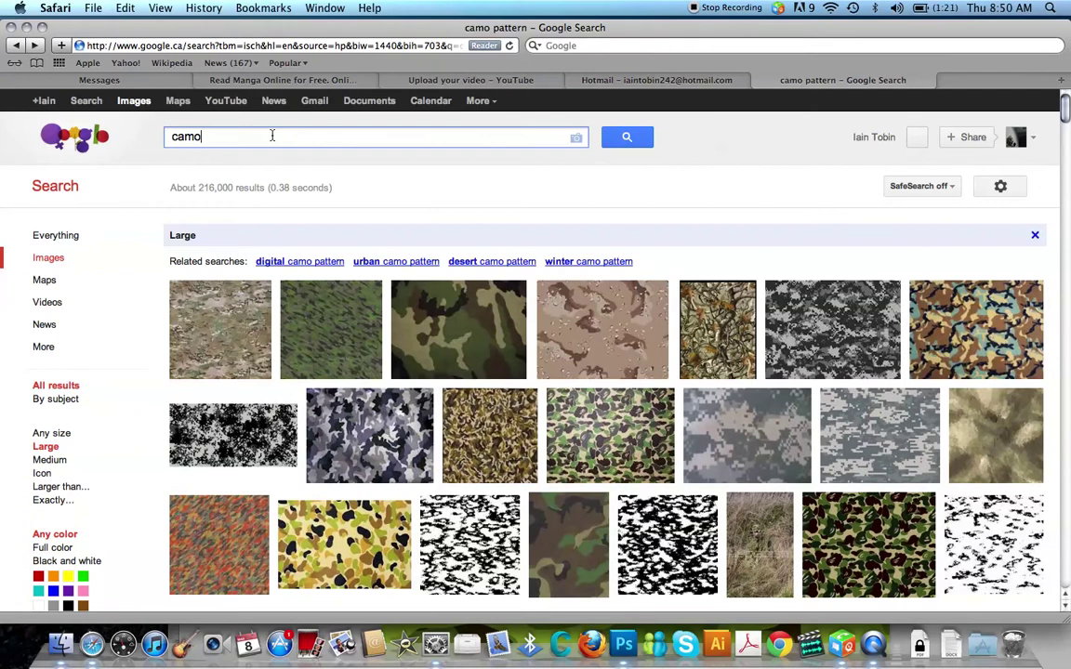
pyautogui.write('d')
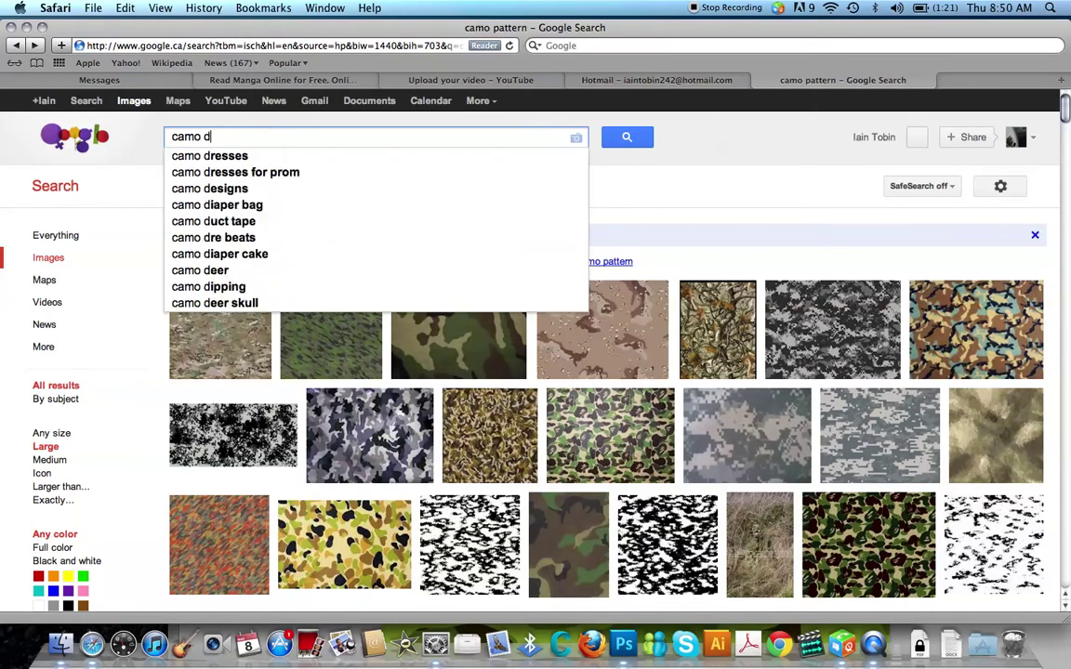
pyautogui.write('esktop wallpaper')
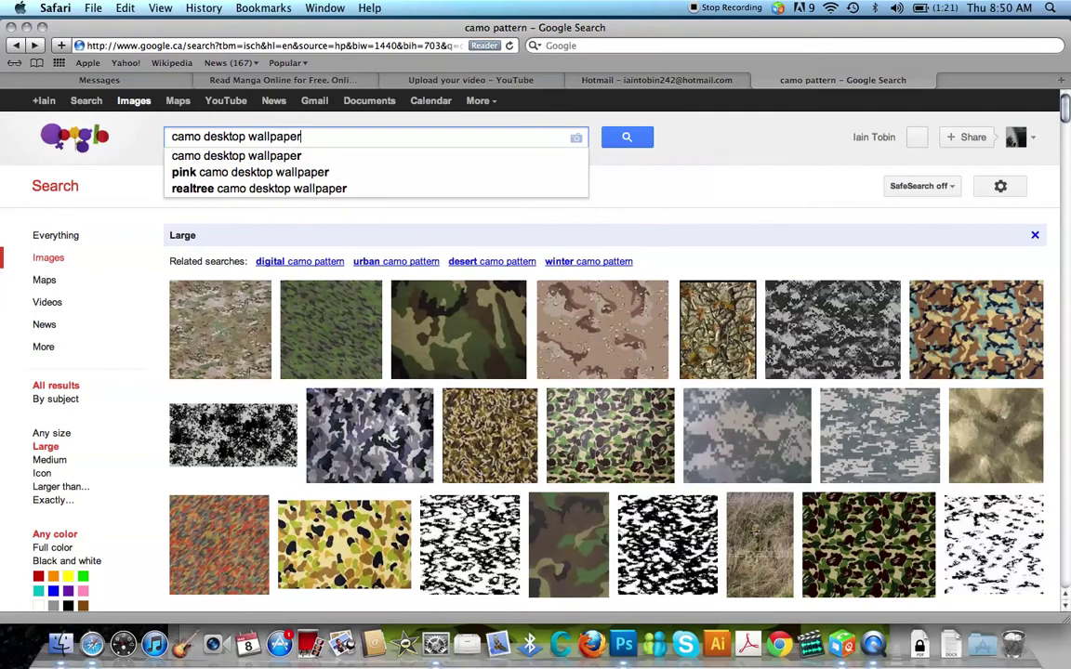
pyautogui.press('Return')
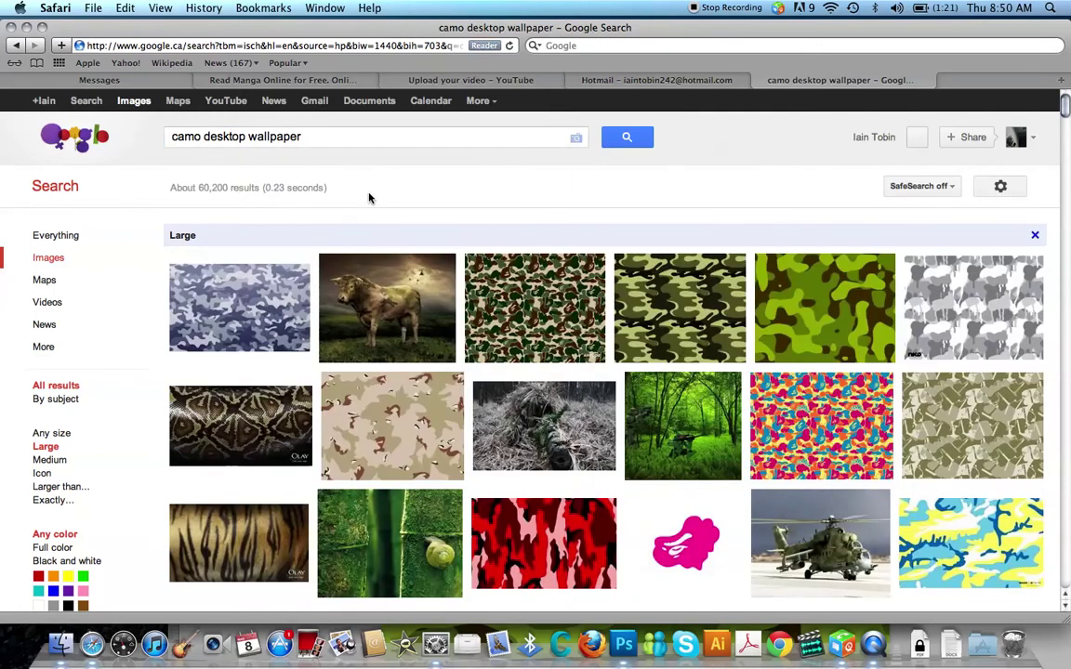
# Scroll through the camo desktop wallpaper results down to Page 8.
pyautogui.scroll(-2, 354, 162)
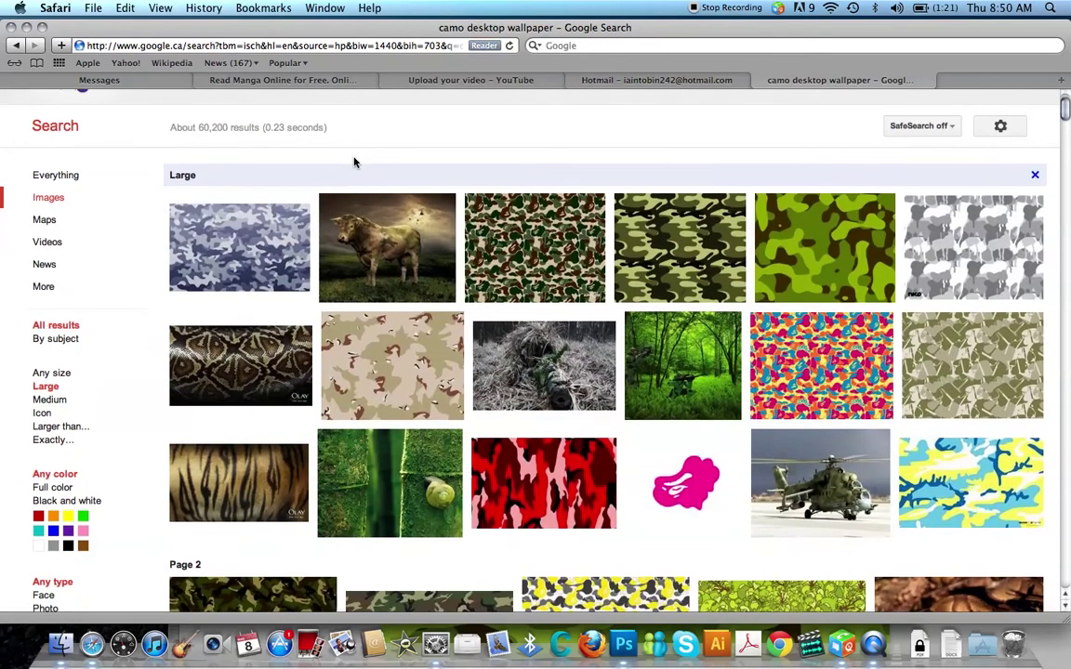
pyautogui.scroll(-5, 353, 163)
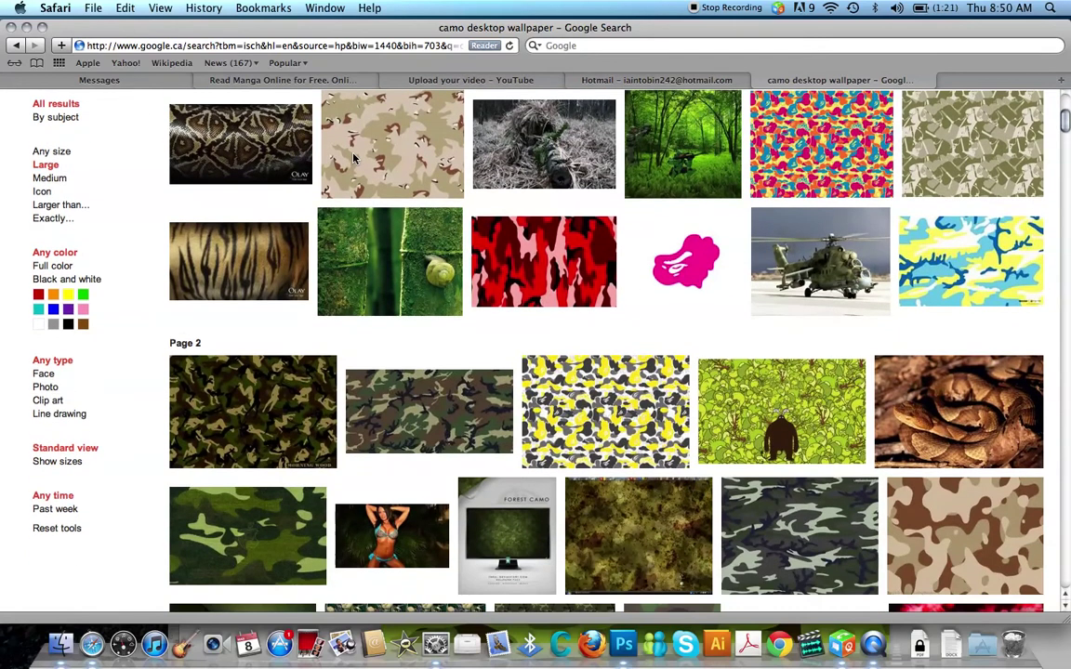
pyautogui.scroll(-4, 354, 160)
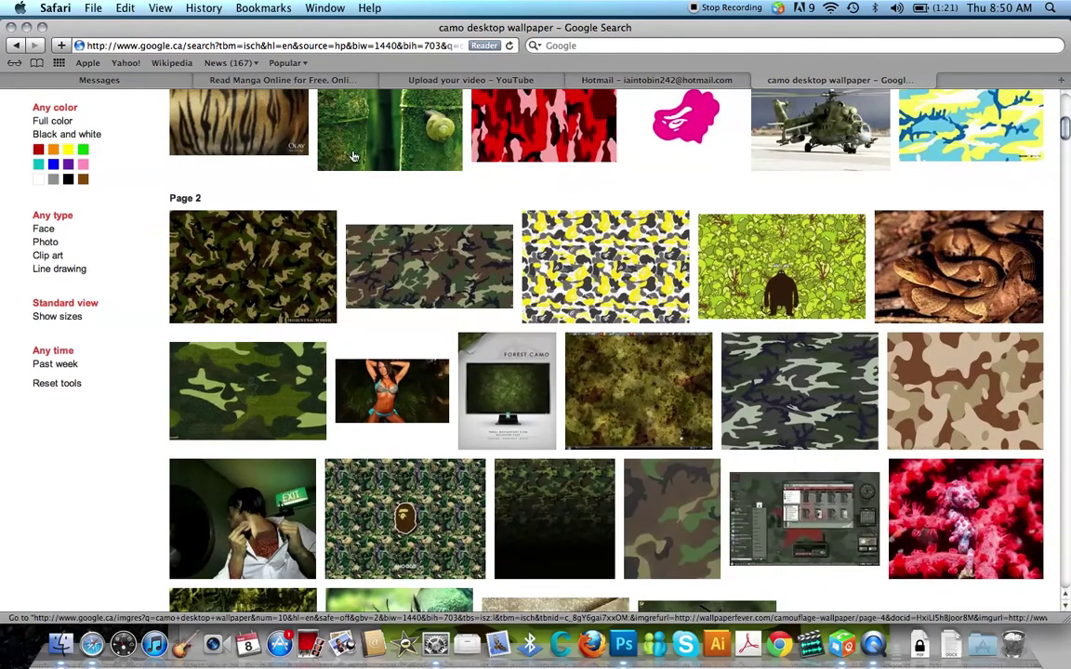
pyautogui.scroll(-6, 354, 158)
pyautogui.scroll(-3, 354, 156)
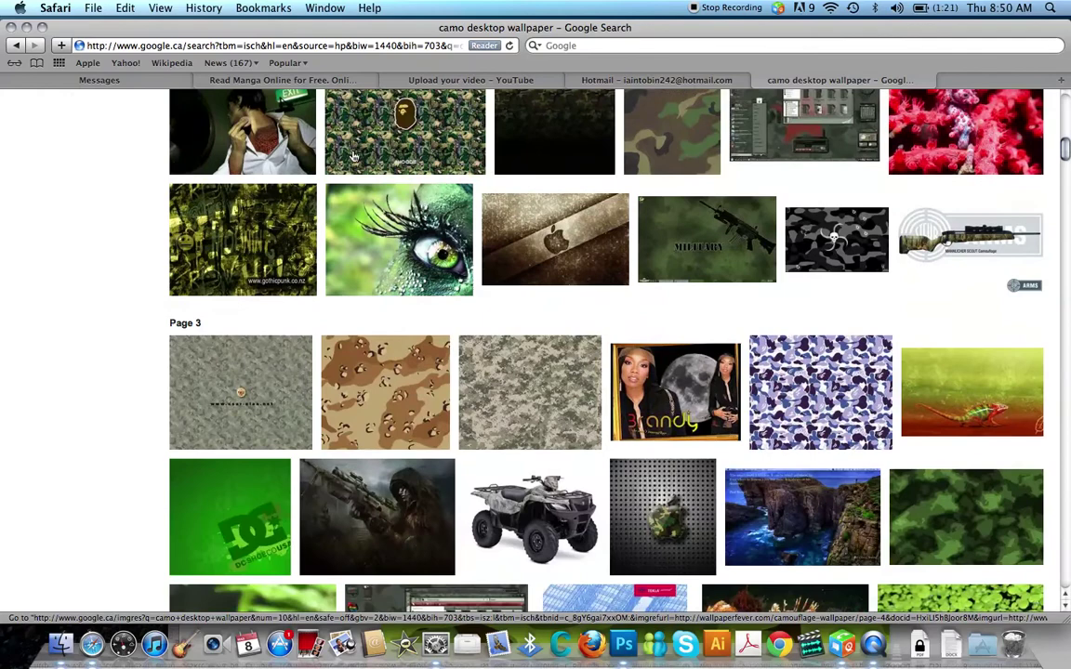
pyautogui.scroll(-7, 354, 157)
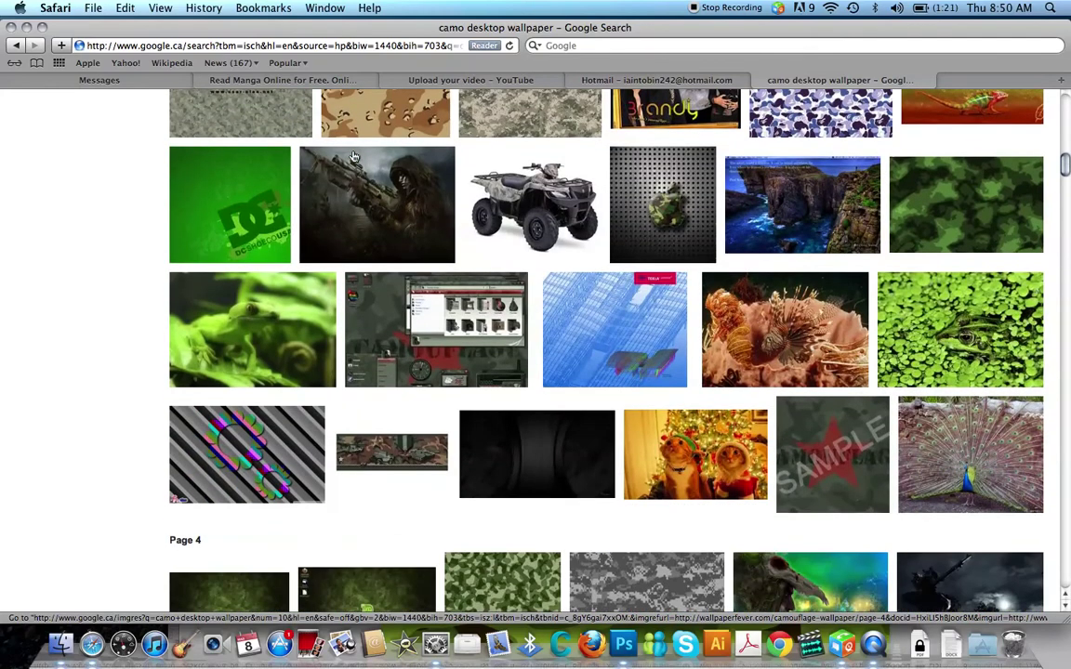
pyautogui.scroll(-12, 353, 157)
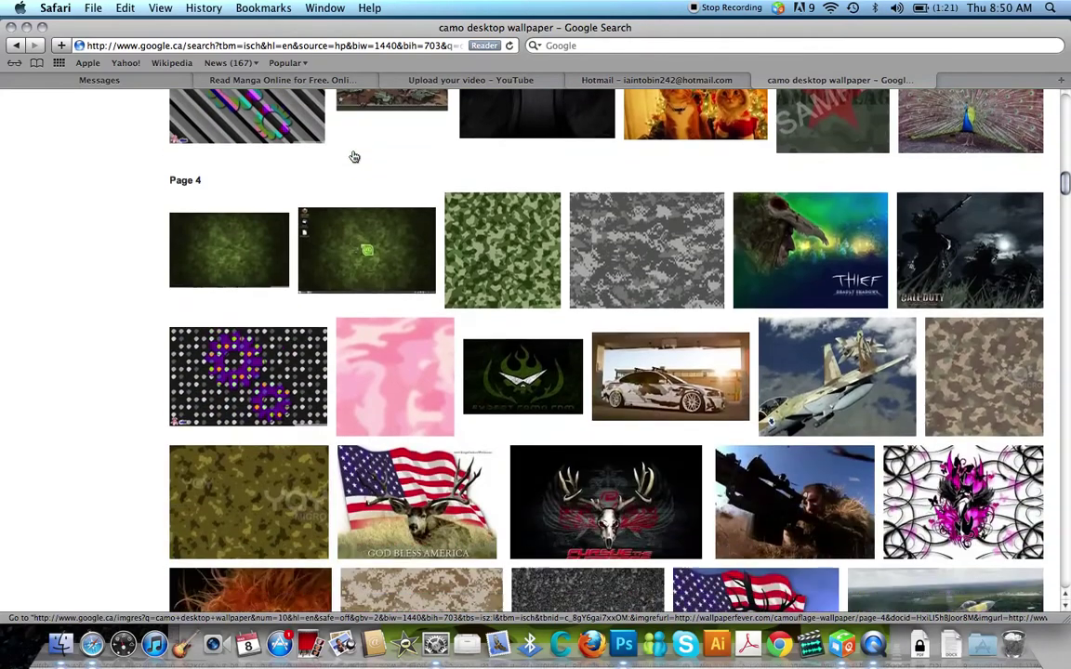
pyautogui.scroll(-10, 354, 156)
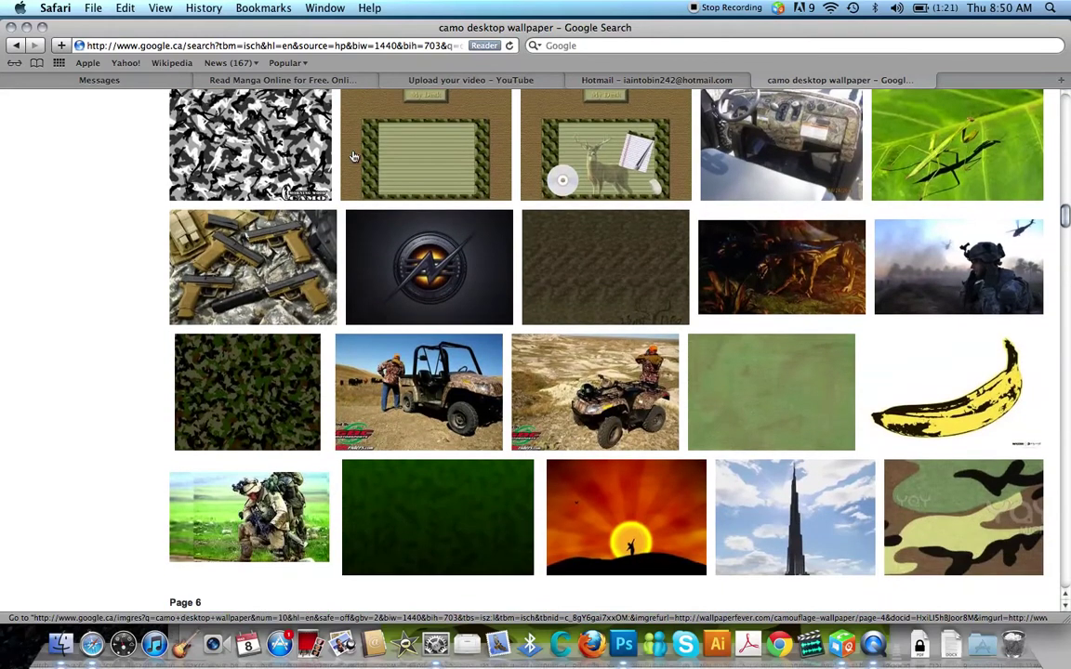
pyautogui.scroll(-18, 353, 156)
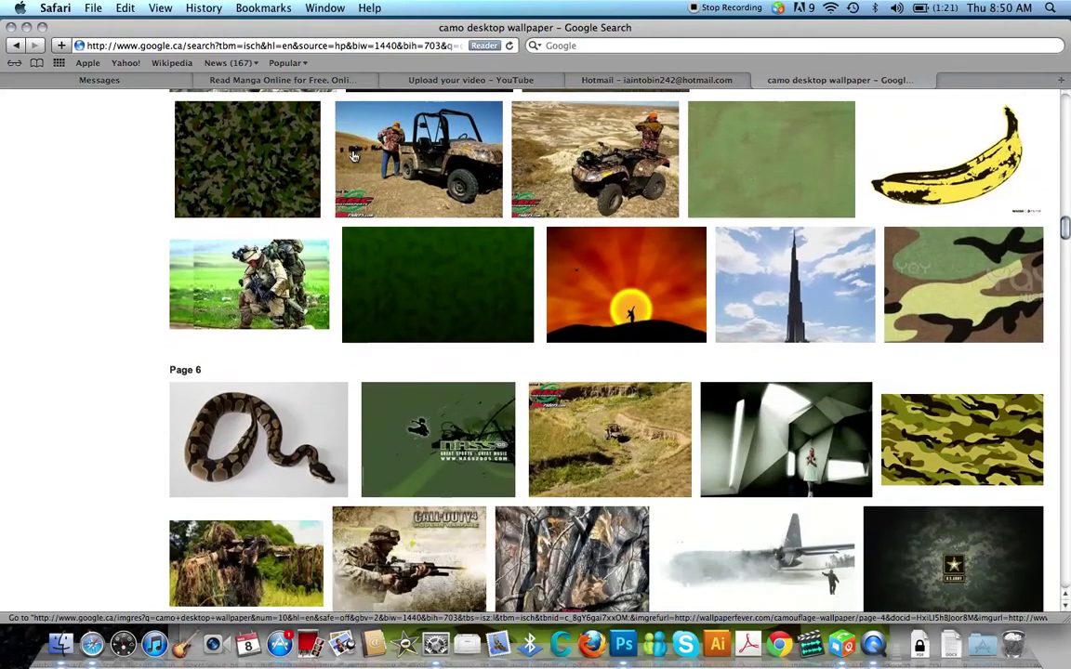
pyautogui.scroll(-1, 353, 156)
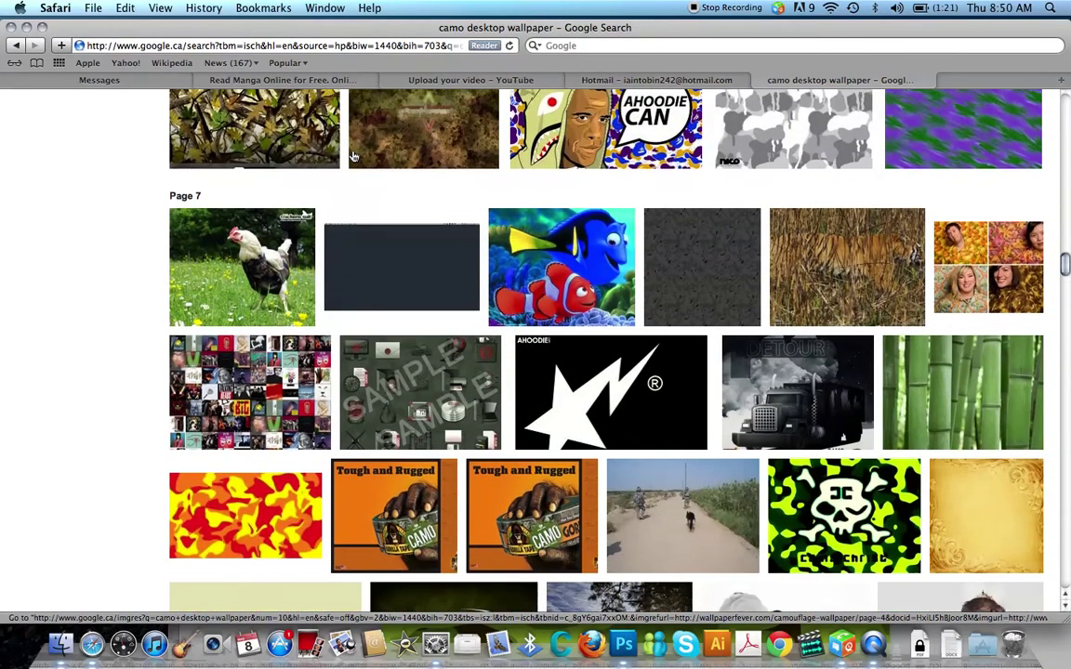
pyautogui.scroll(-1, 354, 156)
pyautogui.scroll(-13, 354, 156)
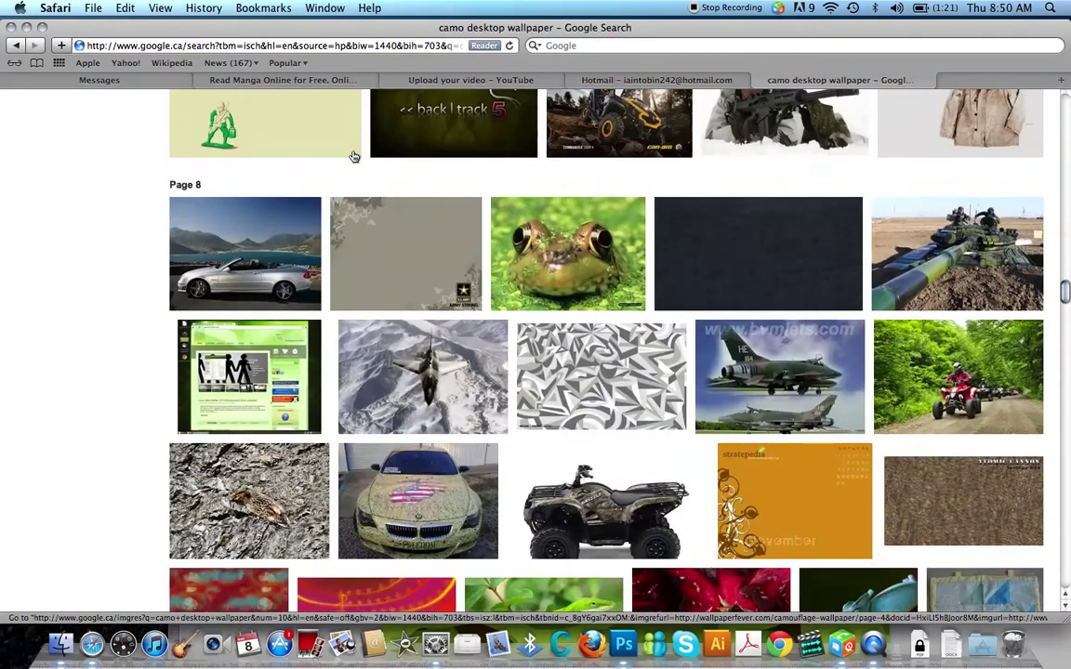
pyautogui.scroll(1, 353, 157)
pyautogui.scroll(-8, 354, 156)
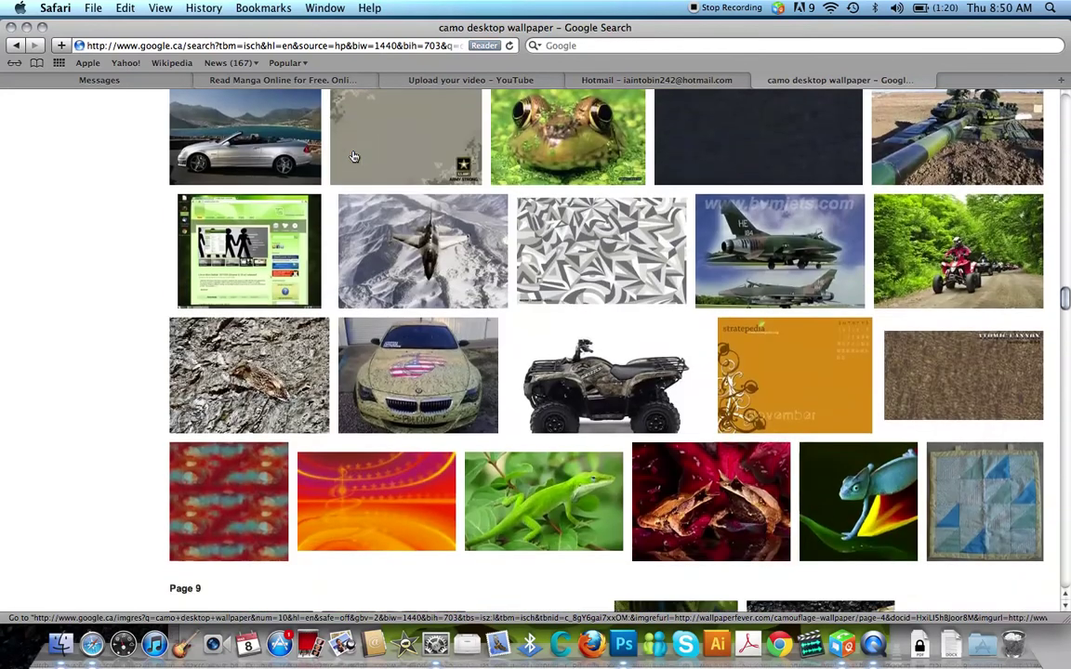